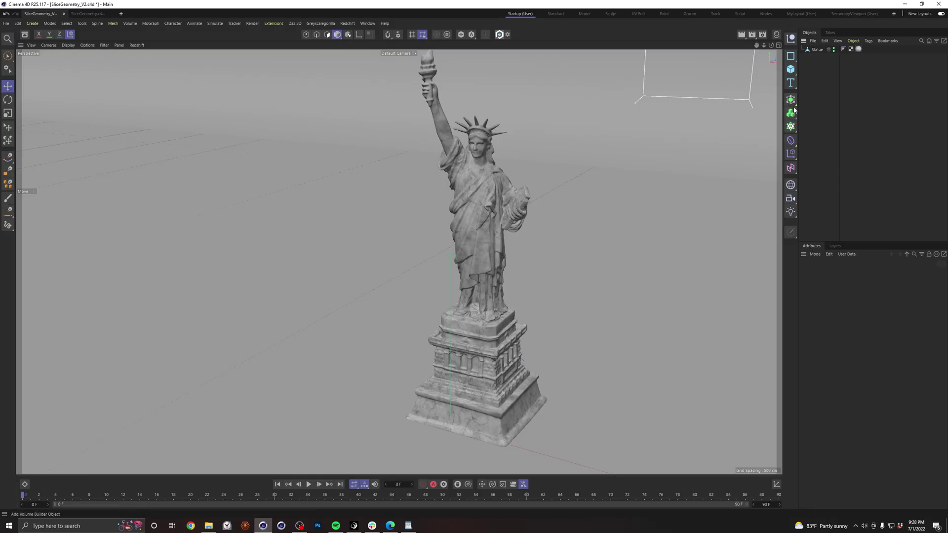
Add a Voronoi Fracture and place the Statue inside it to split it into coloured chunks
{"action": "left_click", "coordinate": [791, 127]}
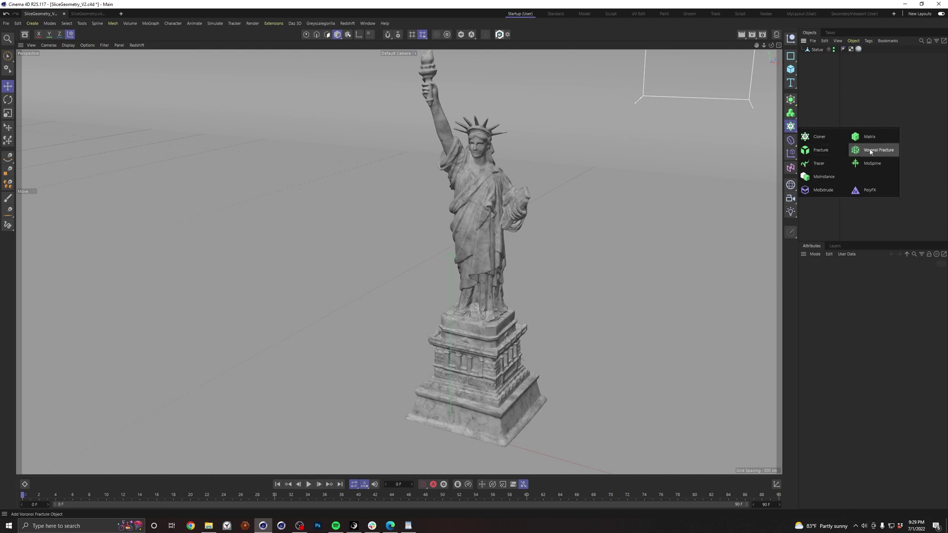
{"action": "left_click", "coordinate": [870, 150]}
{"action": "left_click_drag", "start_coordinate": [819, 58], "coordinate": [829, 51]}
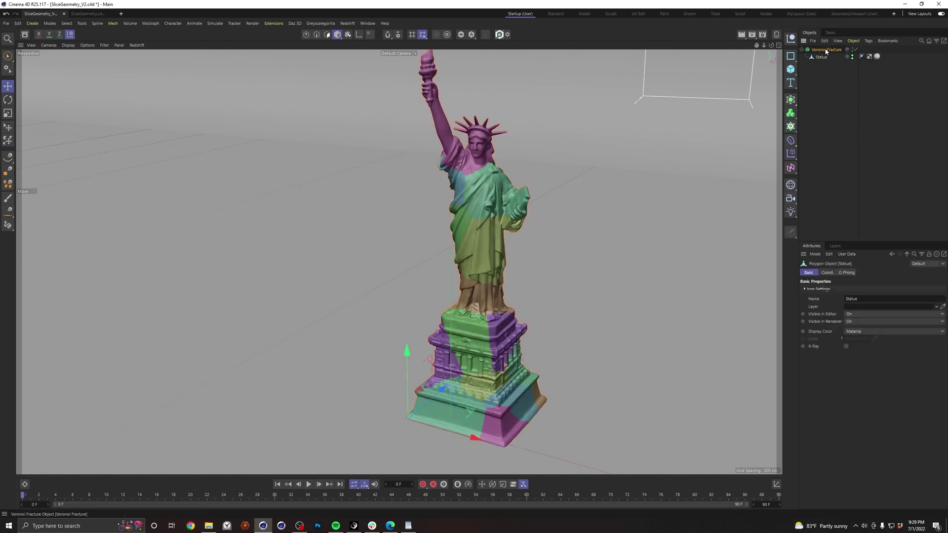
Add a Random effector to the scene
{"action": "left_click", "coordinate": [820, 123]}
{"action": "left_click", "coordinate": [791, 155]}
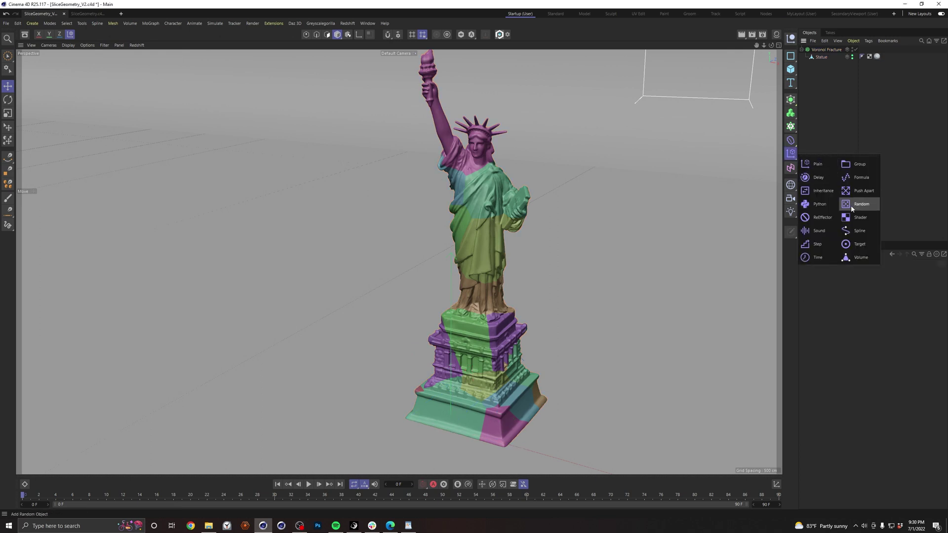
{"action": "left_click", "coordinate": [851, 205]}
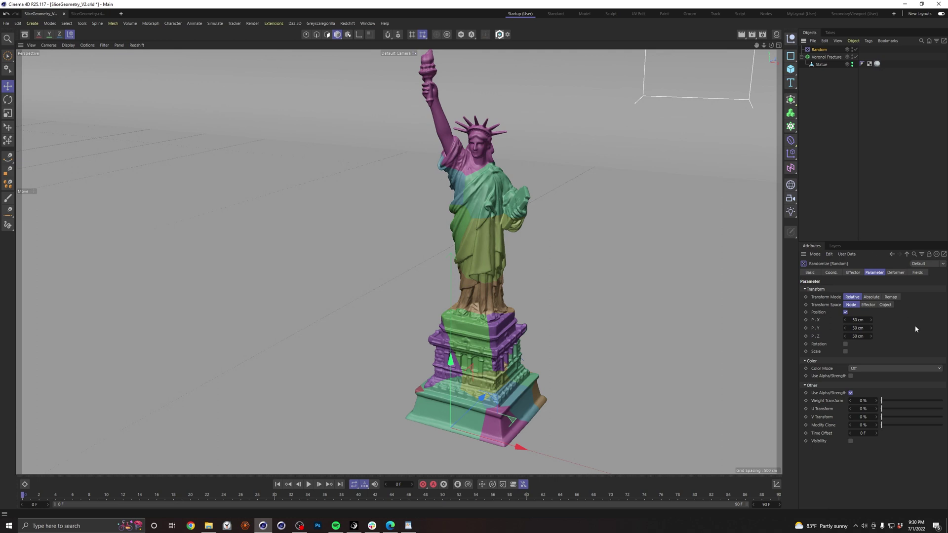
Assign the Random effector to the Voronoi Fracture's Effectors list
{"action": "left_click", "coordinate": [825, 56]}
{"action": "left_click_drag", "start_coordinate": [819, 50], "coordinate": [846, 309]}
{"action": "left_click", "coordinate": [819, 50]}
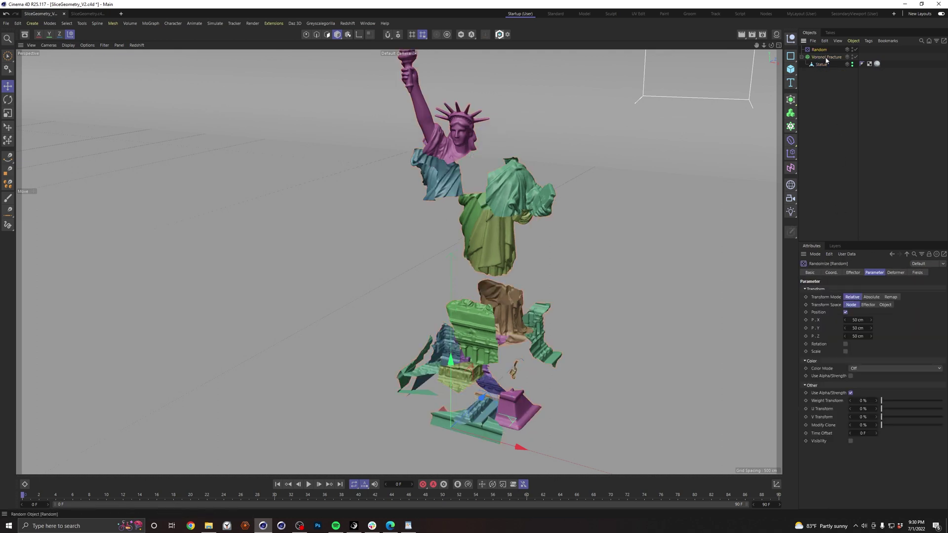
Set the Random effector's position offsets P.X, P.Y and P.Z to 10 cm
{"action": "double_click", "coordinate": [859, 320]}
{"action": "type", "text": "10"}
{"action": "key", "text": "Tab"}
{"action": "type", "text": "10"}
{"action": "key", "text": "Tab"}
{"action": "type", "text": "10"}
{"action": "key", "text": "Return"}
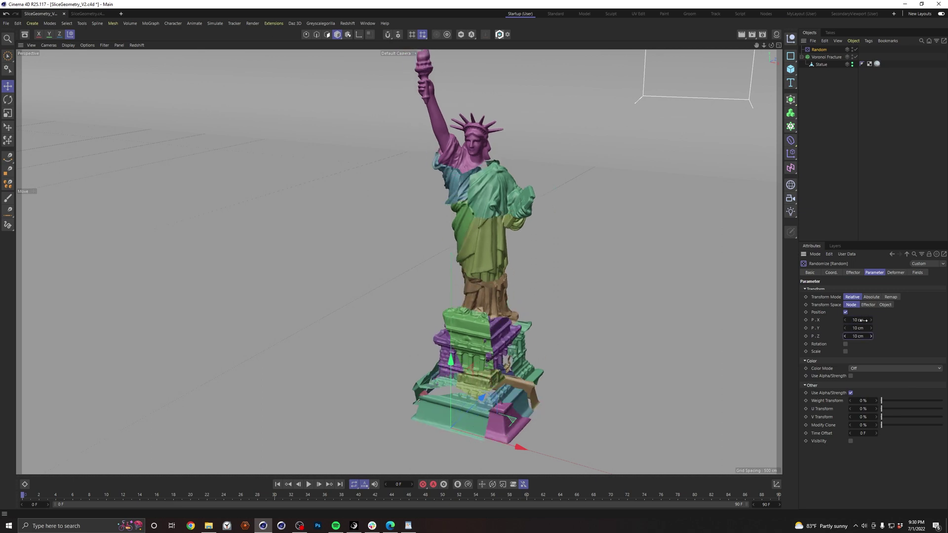
{"action": "scroll", "coordinate": [440, 242], "scroll_direction": "up", "scroll_amount": 5}
{"action": "scroll", "coordinate": [444, 213], "scroll_direction": "up", "scroll_amount": 3}
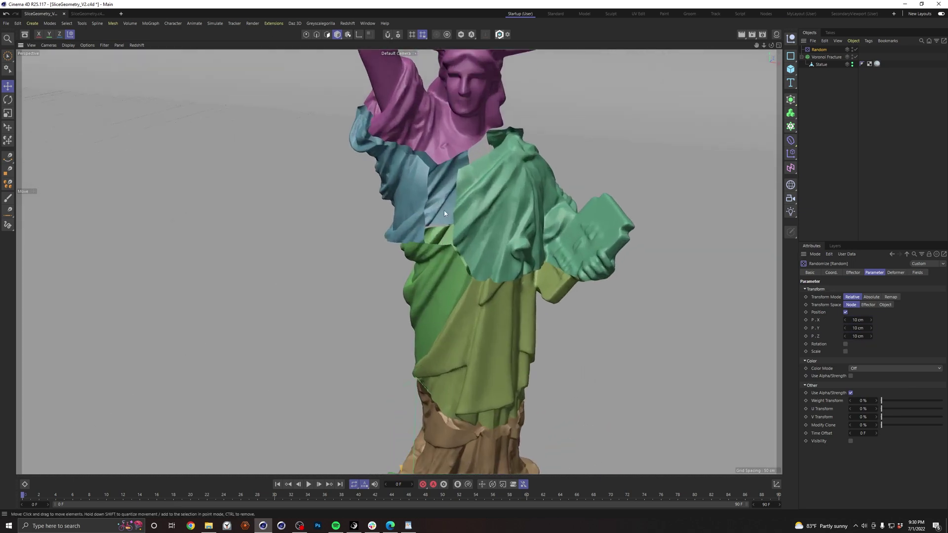
{"action": "left_click", "coordinate": [828, 57]}
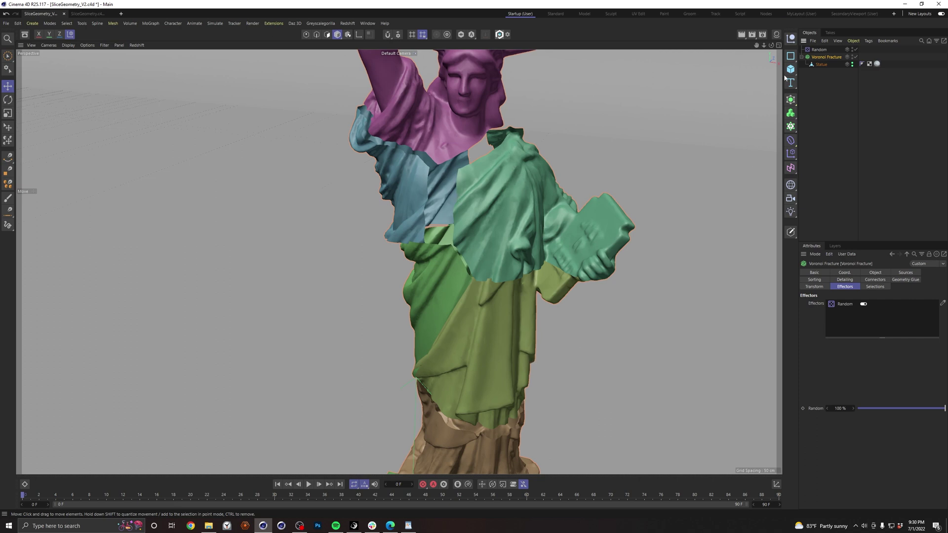
Turn on Optimize and Close Holes in the Voronoi Fracture's Object settings
{"action": "left_click", "coordinate": [875, 272]}
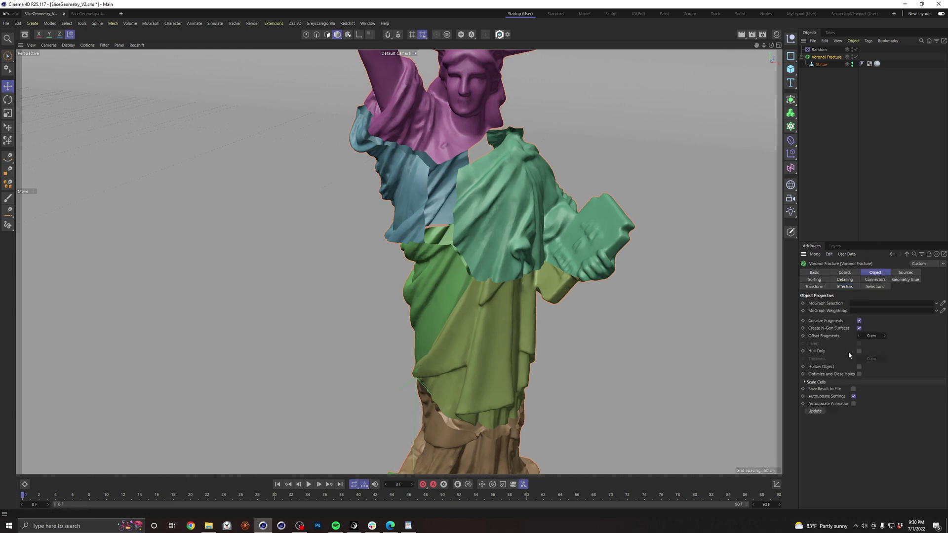
{"action": "left_click", "coordinate": [859, 375]}
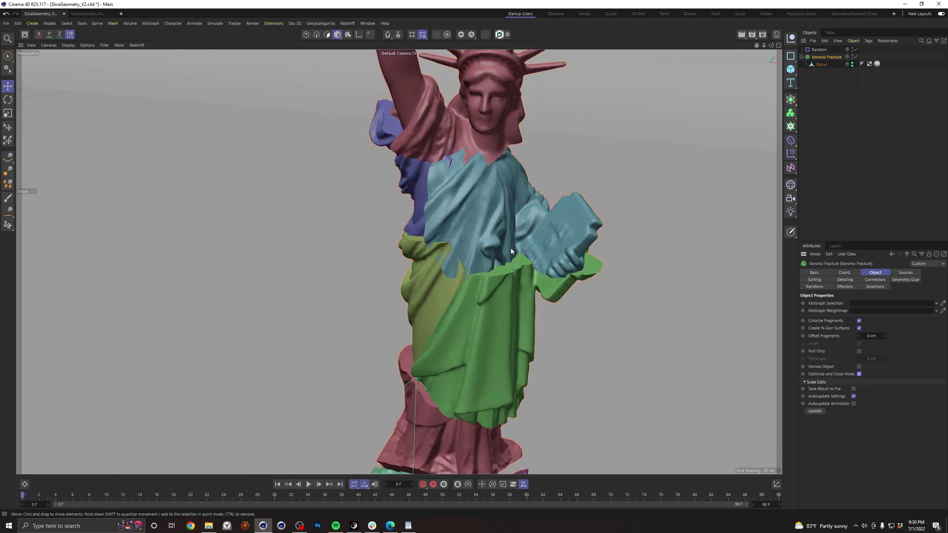
{"action": "mouse_move", "coordinate": [538, 232]}
{"action": "left_mouse_down", "text": "alt"}
{"action": "mouse_move", "coordinate": [513, 222]}
{"action": "mouse_move", "coordinate": [494, 188]}
{"action": "mouse_move", "coordinate": [535, 231]}
{"action": "mouse_move", "coordinate": [498, 212]}
{"action": "mouse_move", "coordinate": [533, 235]}
{"action": "left_mouse_up", "text": "alt"}
{"action": "scroll", "coordinate": [533, 236], "scroll_direction": "down", "scroll_amount": 5}
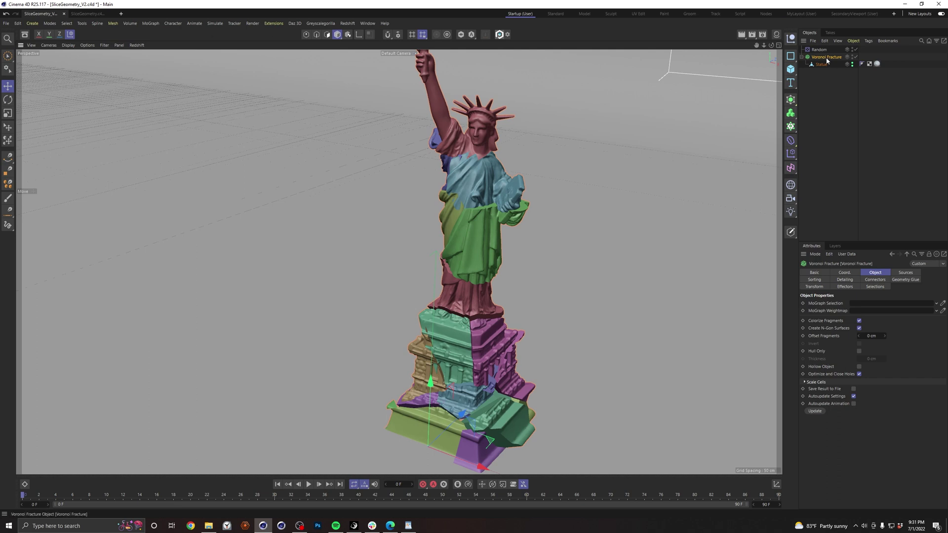
Disable the Point Generator – Distribution source so the statue appears unbroken
{"action": "left_click", "coordinate": [905, 273]}
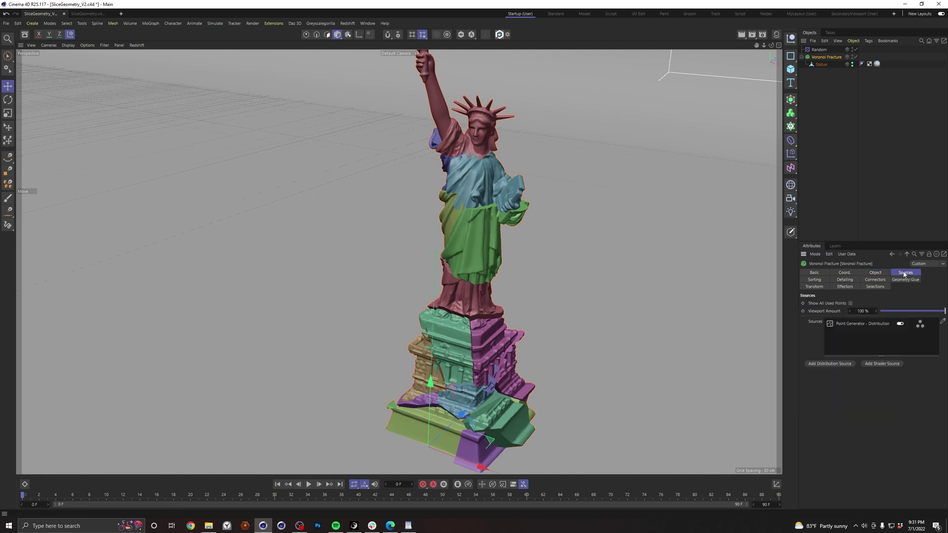
{"action": "left_click", "coordinate": [900, 325]}
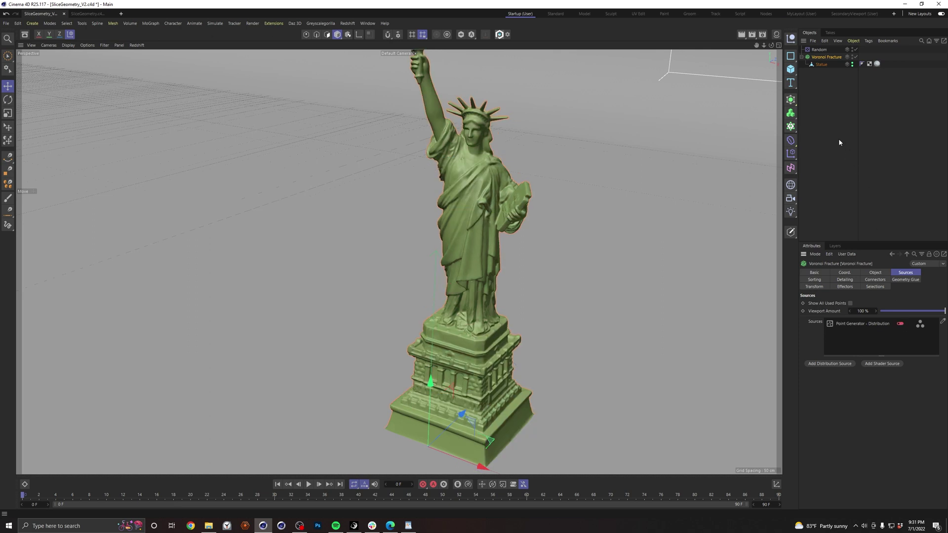
{"action": "left_click", "coordinate": [838, 123]}
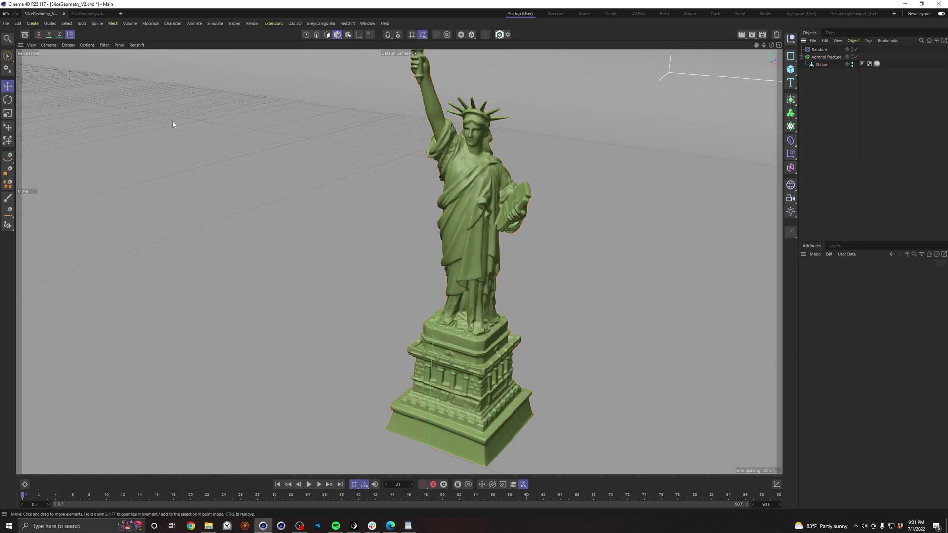
Activate the Spline Pen, maximize the Front view, and turn on snapping
{"action": "left_click", "coordinate": [8, 158]}
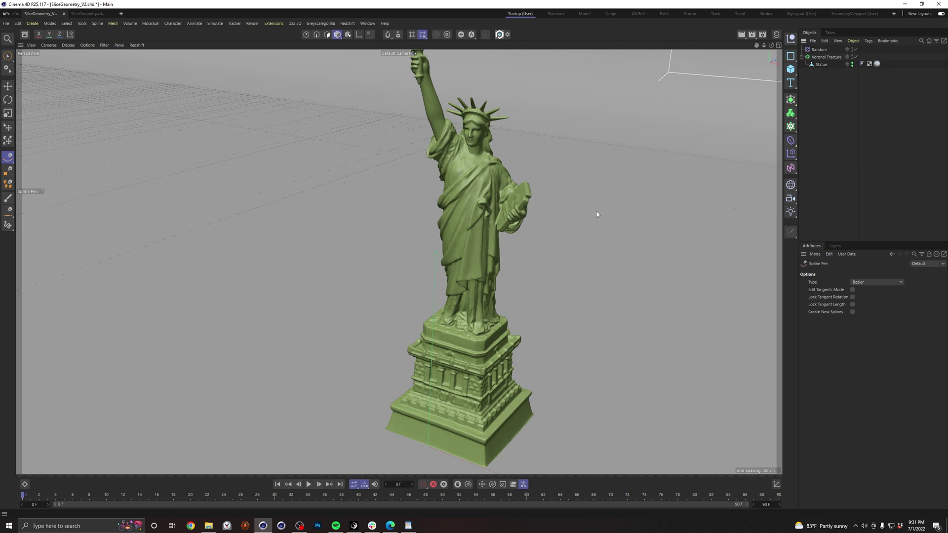
{"action": "middle_click", "coordinate": [505, 199]}
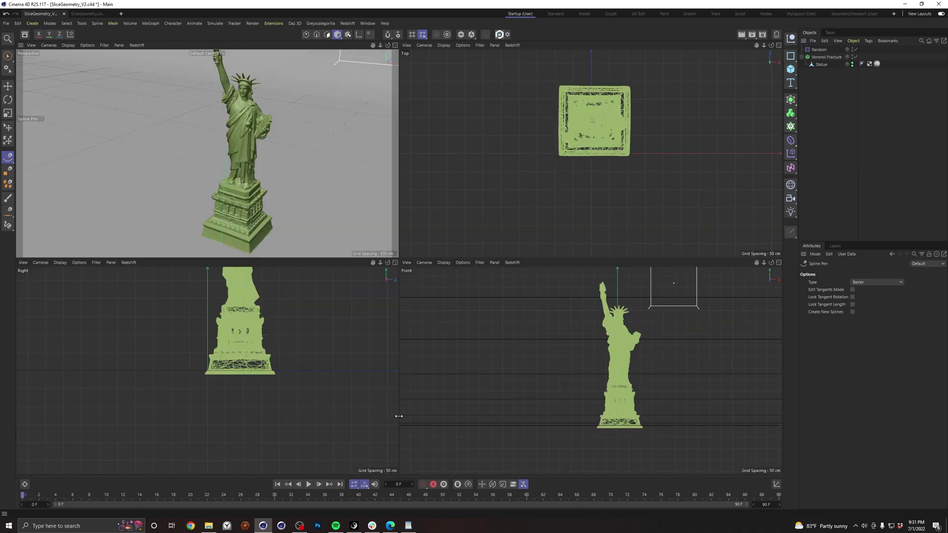
{"action": "middle_click", "coordinate": [628, 360]}
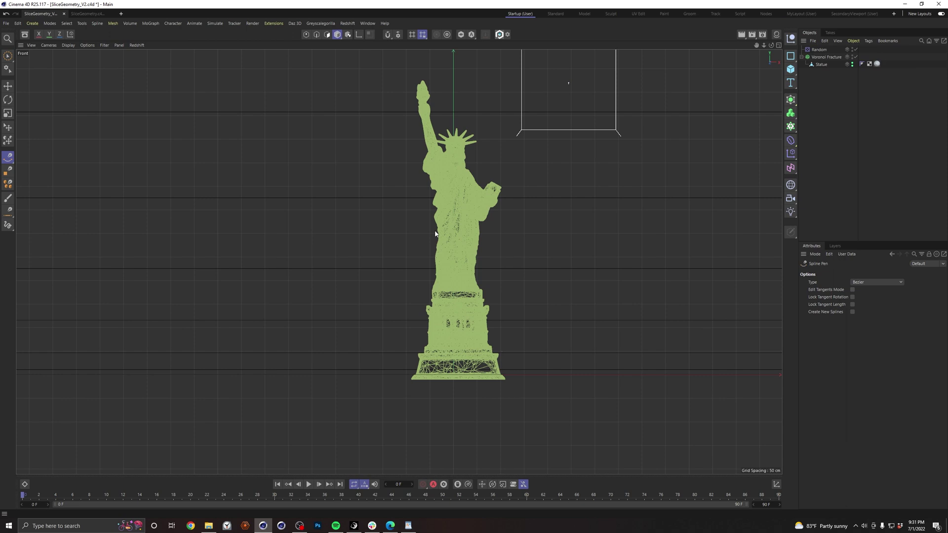
{"action": "key", "text": "shift+s"}
Turn off Grid/Workplane snapping and draw a two-point vertical spline from below the base to above the statue
{"action": "left_click", "coordinate": [397, 36]}
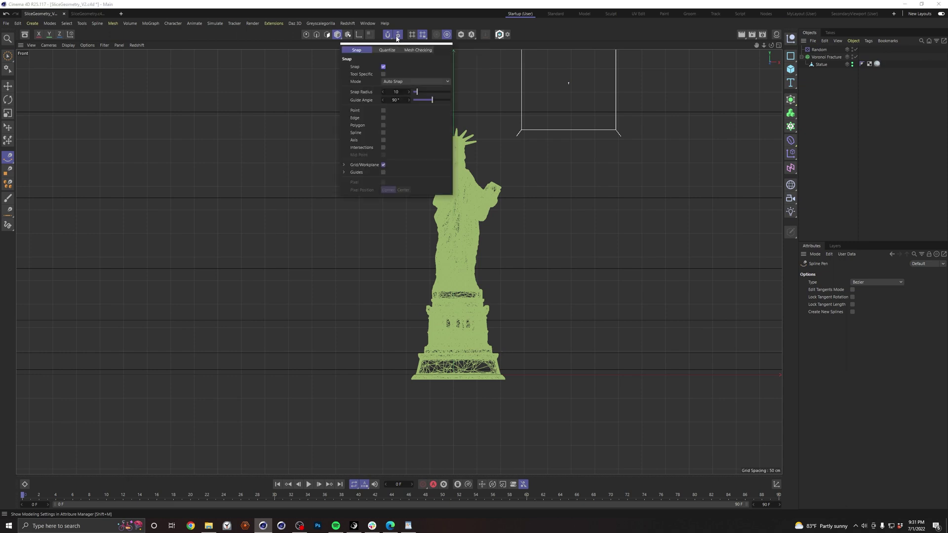
{"action": "left_click", "coordinate": [382, 165]}
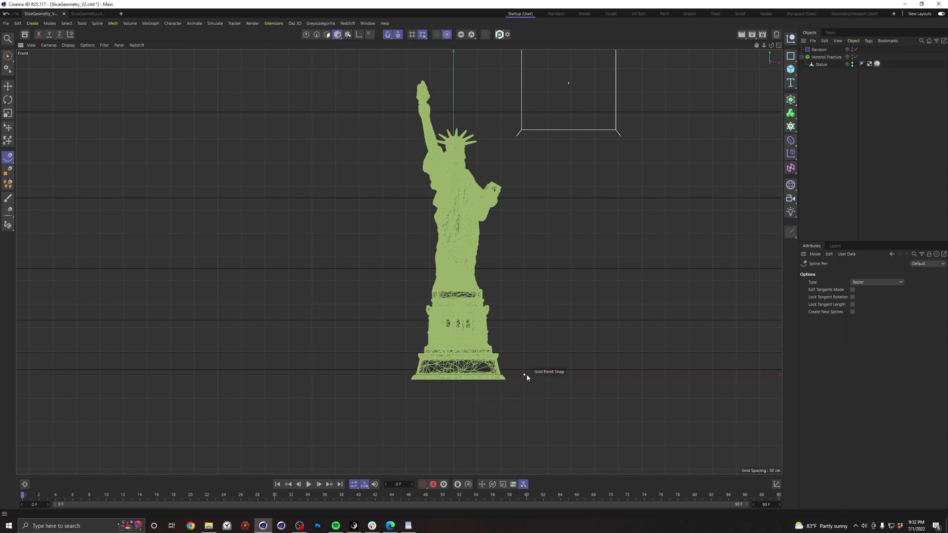
{"action": "left_click", "coordinate": [453, 398]}
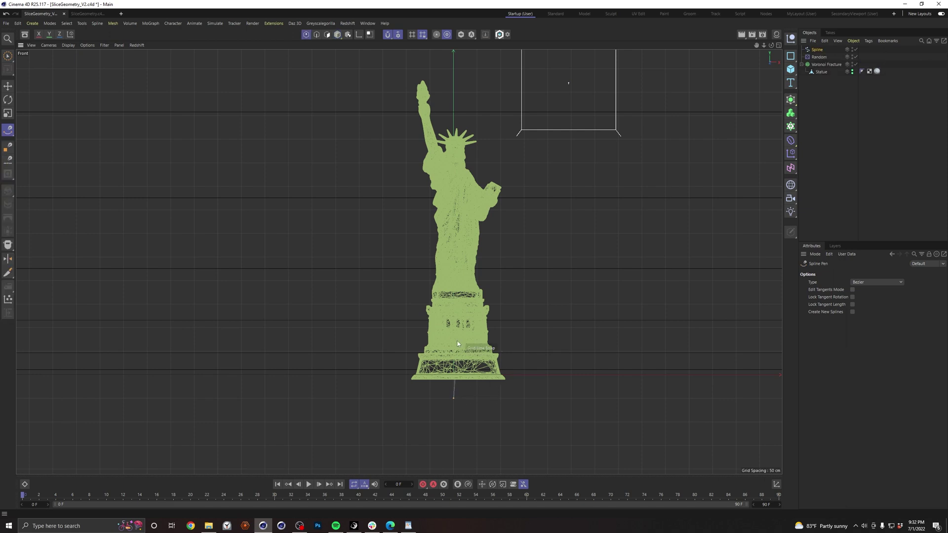
{"action": "left_click", "coordinate": [454, 68]}
{"action": "middle_click", "coordinate": [608, 236]}
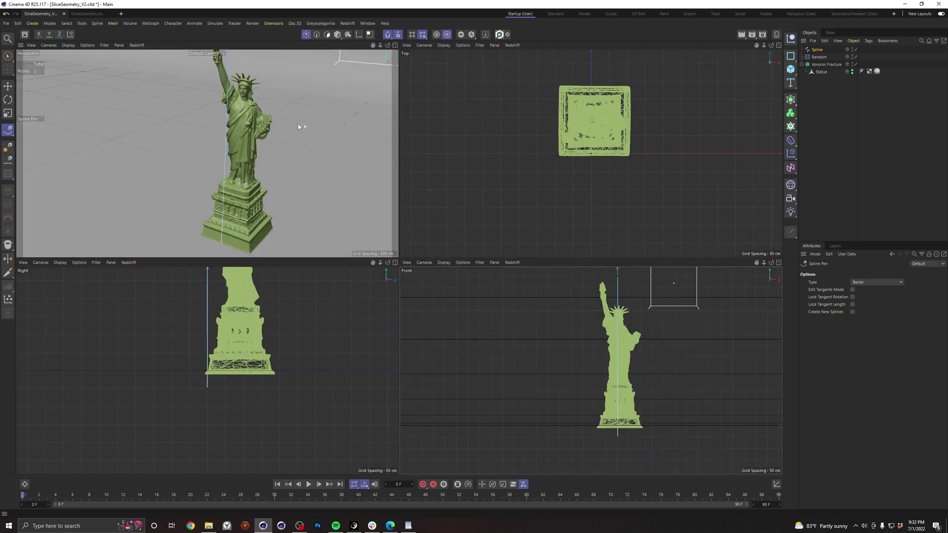
In the maximized perspective view, move the spline along the X axis
{"action": "middle_click", "coordinate": [278, 120]}
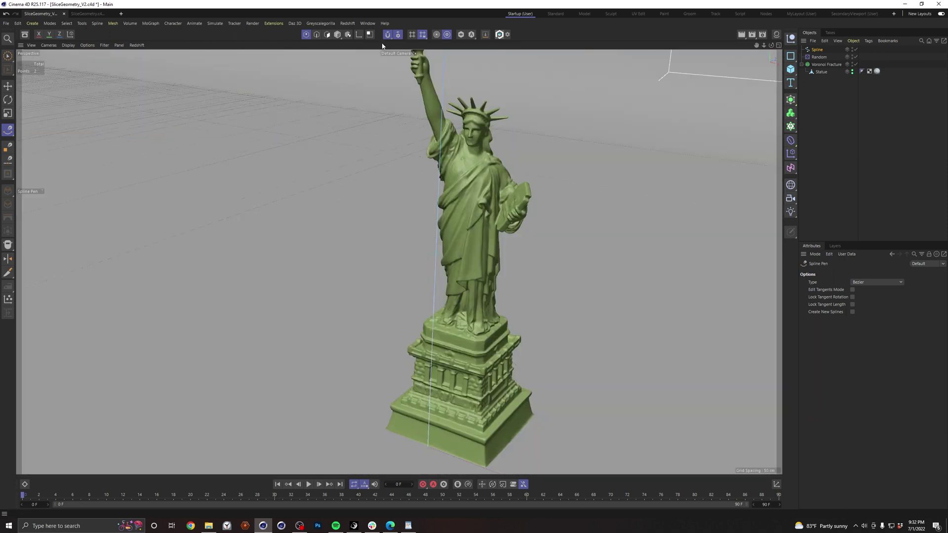
{"action": "key", "text": "e"}
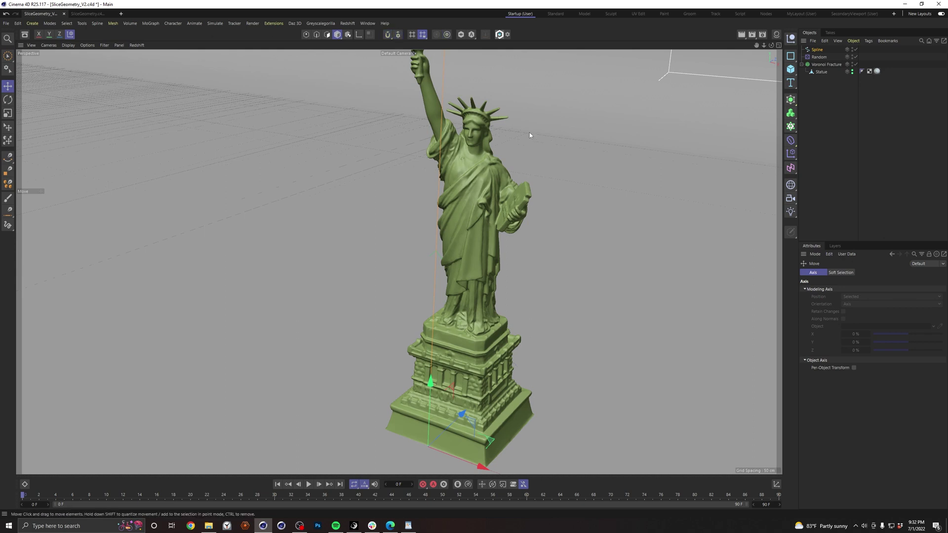
{"action": "left_click_drag", "start_coordinate": [464, 262], "coordinate": [739, 180], "text": "alt"}
{"action": "left_click_drag", "start_coordinate": [463, 332], "coordinate": [821, 67]}
Add the Spline as a fracture source with Even distribution and 20 points
{"action": "left_click", "coordinate": [821, 65]}
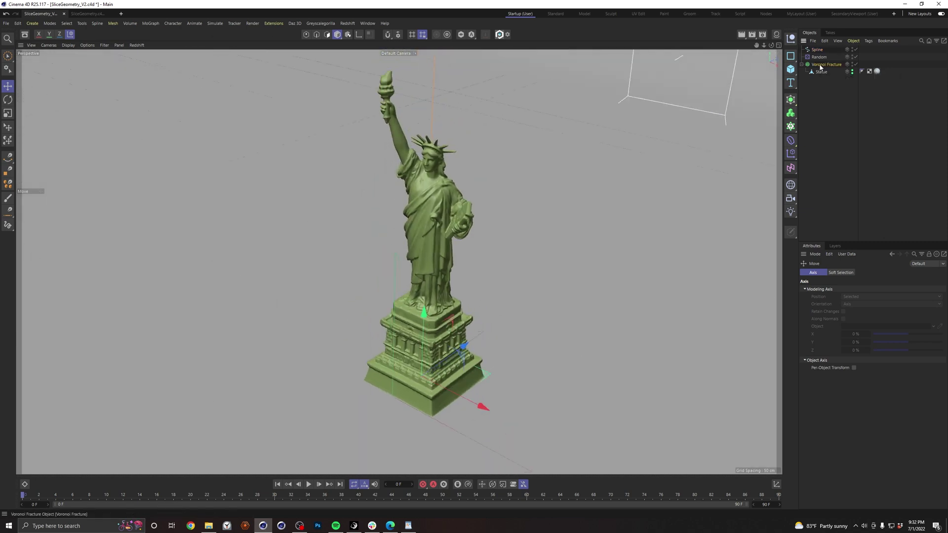
{"action": "left_click_drag", "start_coordinate": [816, 51], "coordinate": [865, 337]}
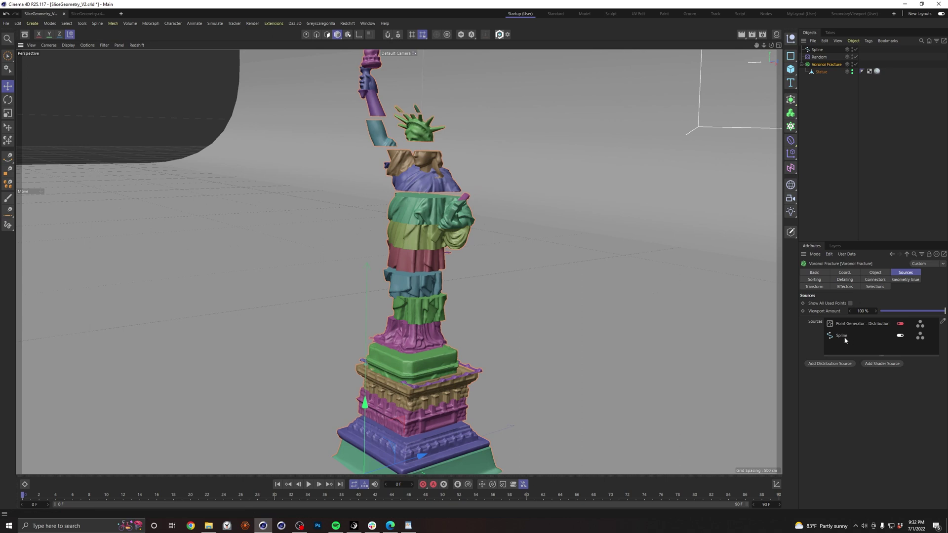
{"action": "left_click", "coordinate": [843, 337]}
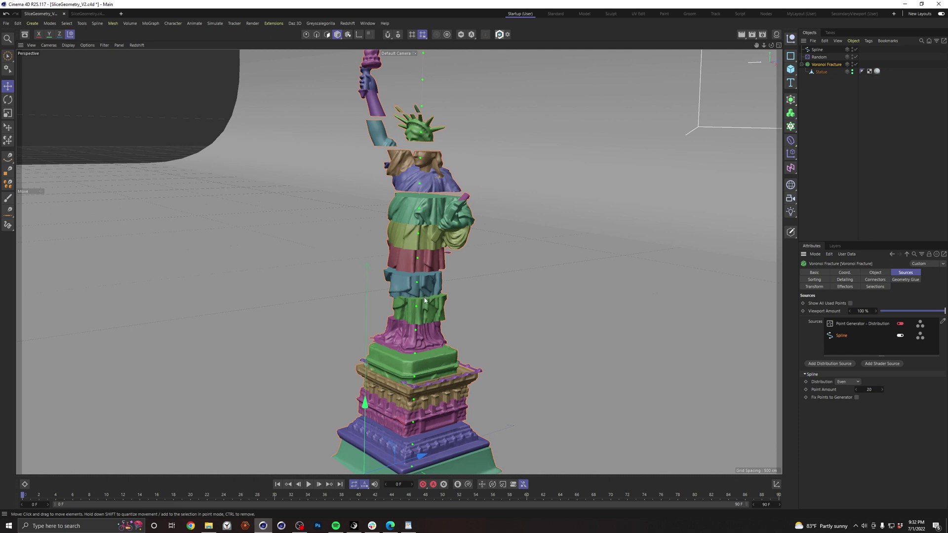
{"action": "left_click_drag", "start_coordinate": [419, 315], "coordinate": [440, 318], "text": "alt"}
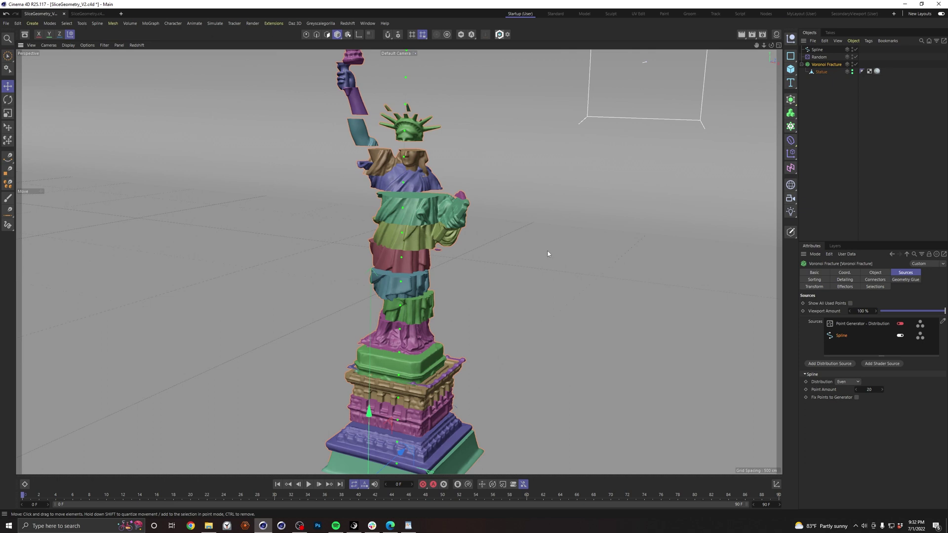
Try tilting the spline about 20 degrees, then undo the rotation
{"action": "left_click", "coordinate": [819, 50]}
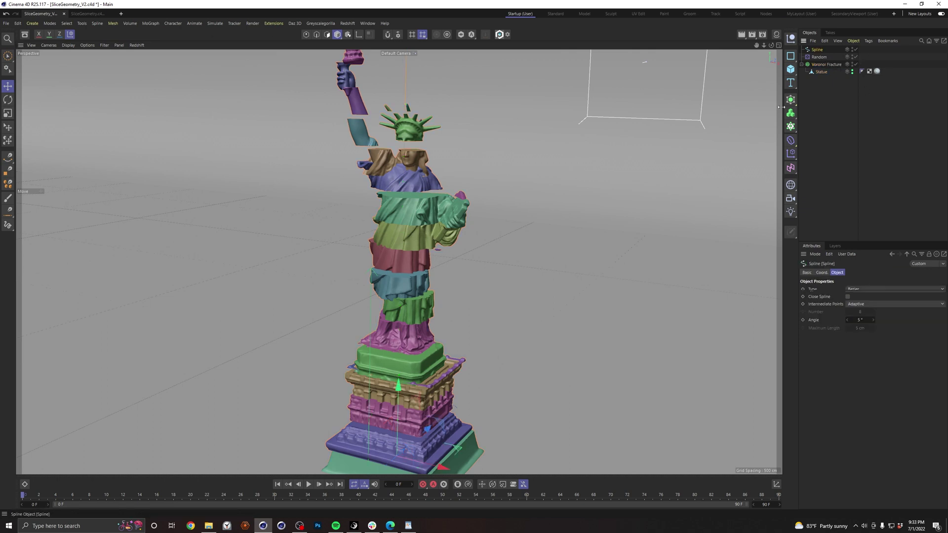
{"action": "key", "text": "r"}
{"action": "left_click_drag", "start_coordinate": [424, 430], "coordinate": [404, 417]}
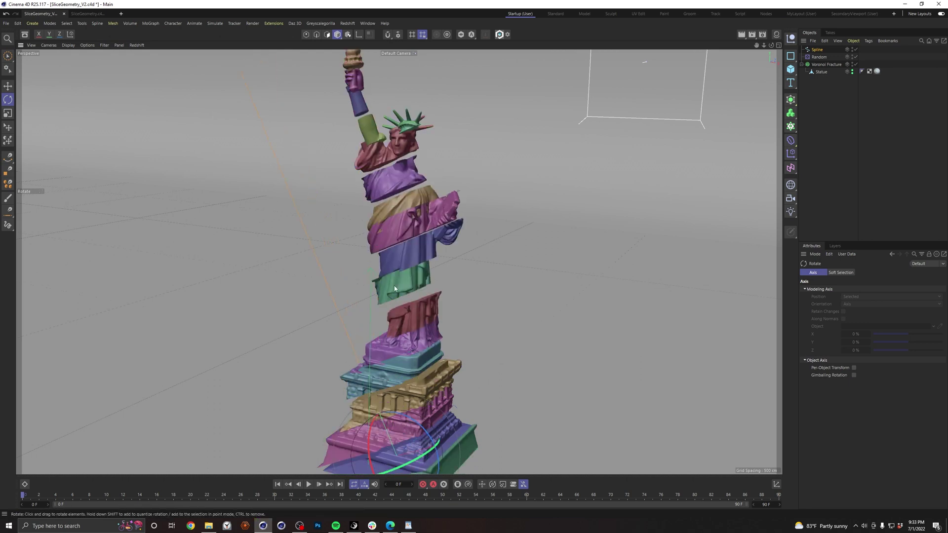
{"action": "left_click_drag", "start_coordinate": [412, 273], "coordinate": [364, 263], "text": "alt"}
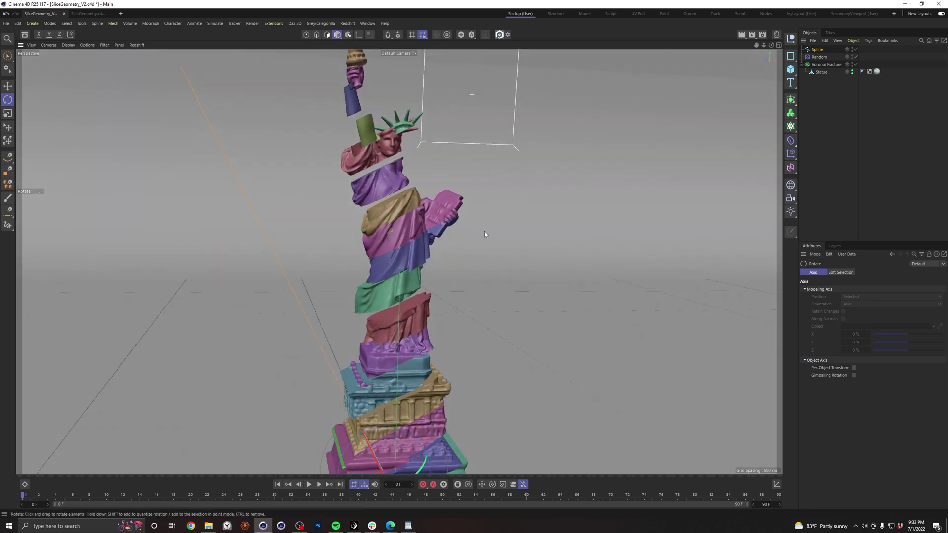
{"action": "key", "text": "ctrl+z"}
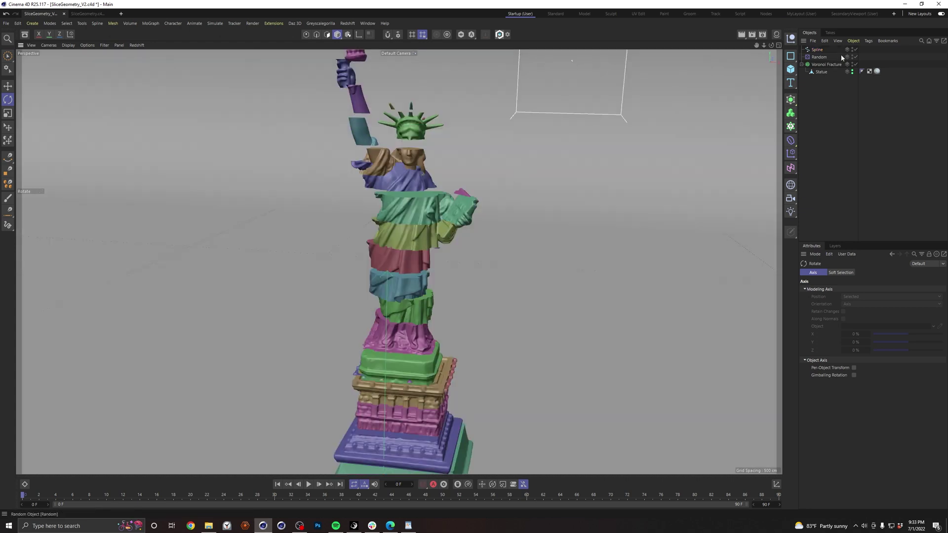
Set the spline source's Point Amount to 200
{"action": "left_click", "coordinate": [826, 64]}
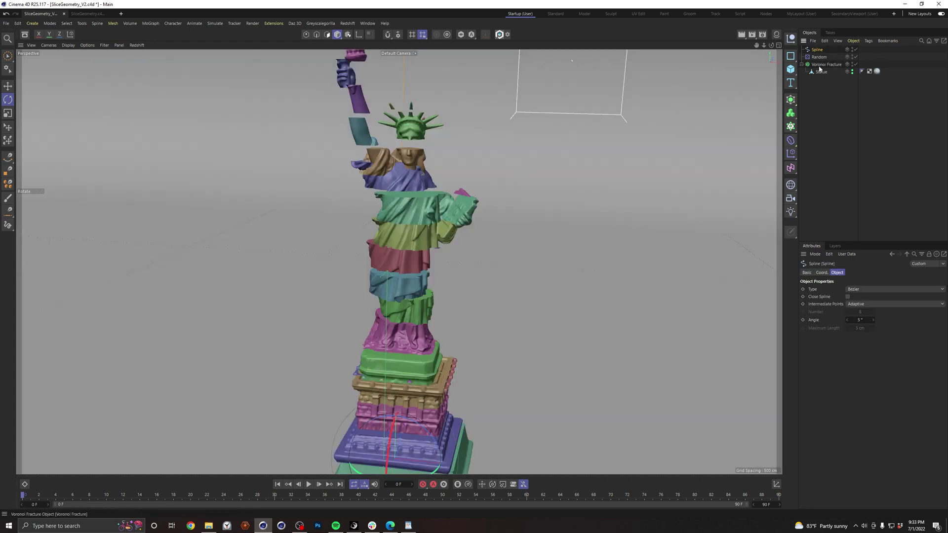
{"action": "left_click", "coordinate": [871, 390]}
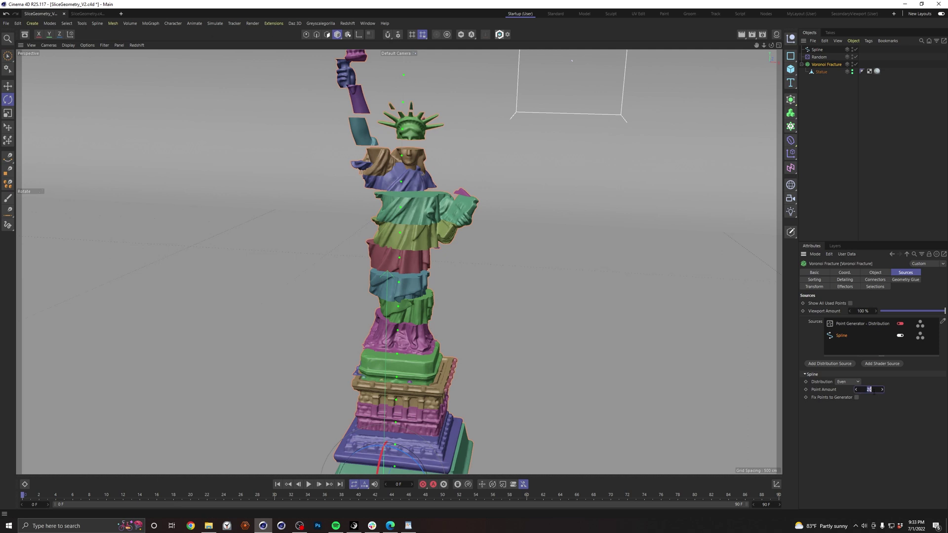
{"action": "type", "text": "5"}
{"action": "key", "text": "Return"}
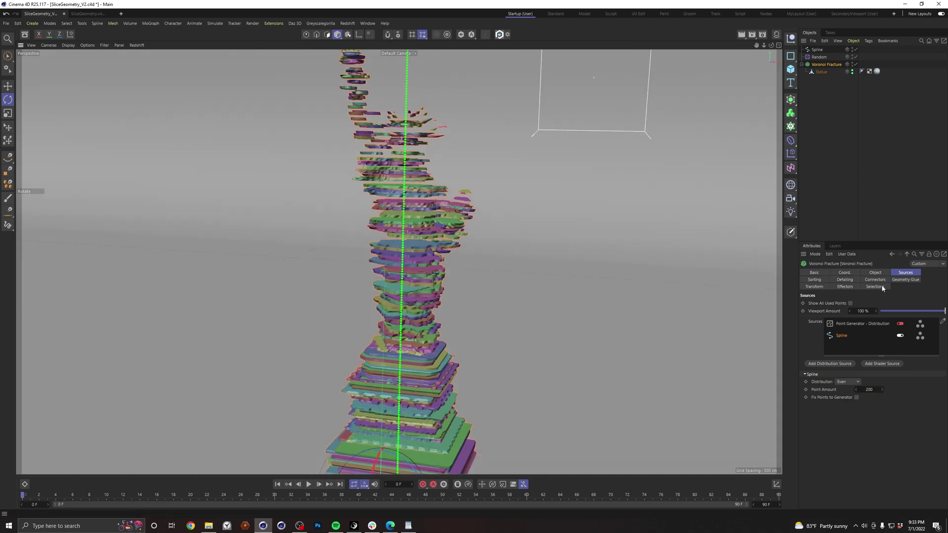
Enable Geometry Glue with Cluster glue type and a Cluster Amount of about 50
{"action": "left_click", "coordinate": [910, 280]}
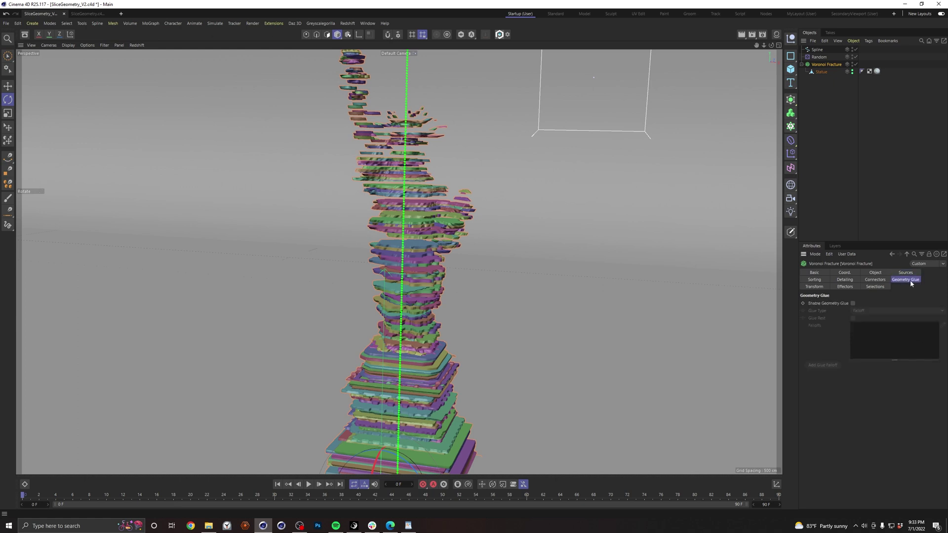
{"action": "left_click", "coordinate": [853, 303]}
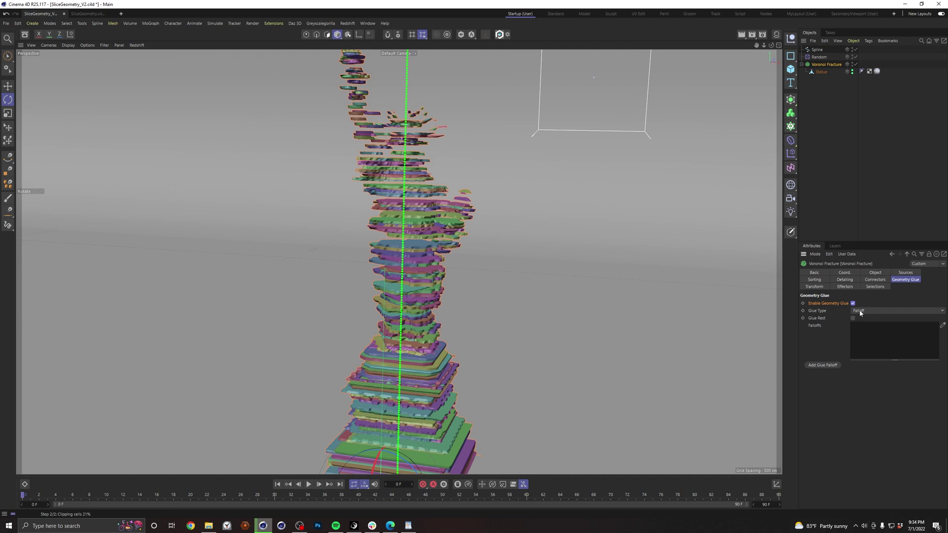
{"action": "left_click", "coordinate": [871, 310]}
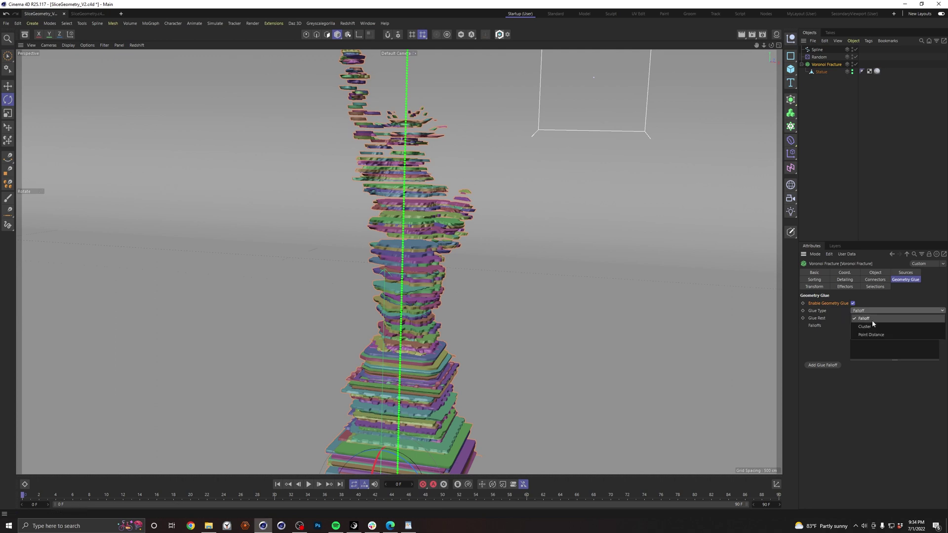
{"action": "left_click", "coordinate": [865, 327]}
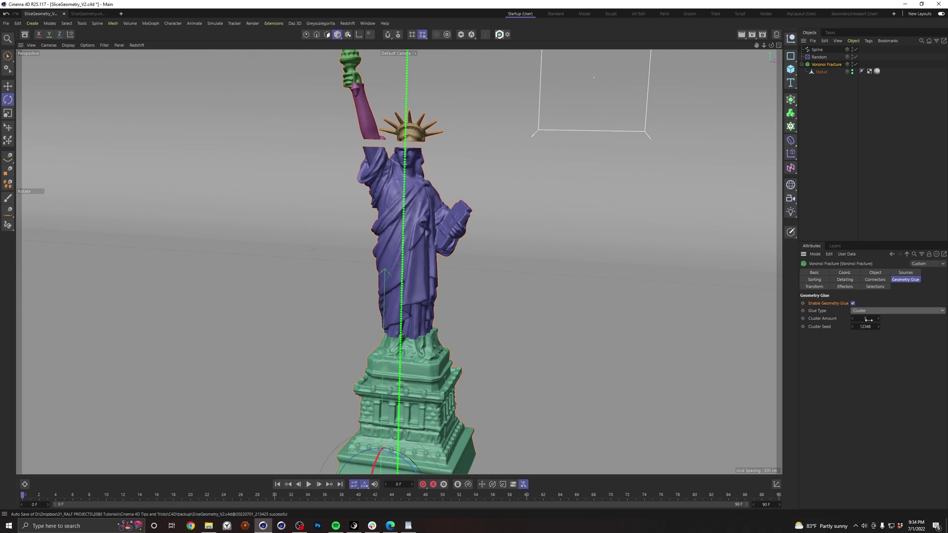
{"action": "left_click", "coordinate": [868, 318]}
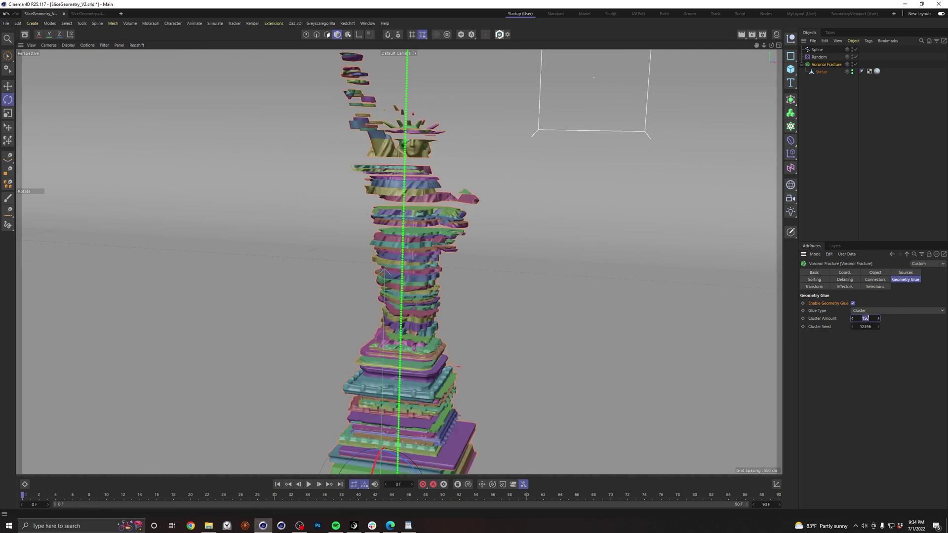
{"action": "left_click_drag", "start_coordinate": [865, 318], "coordinate": [867, 318]}
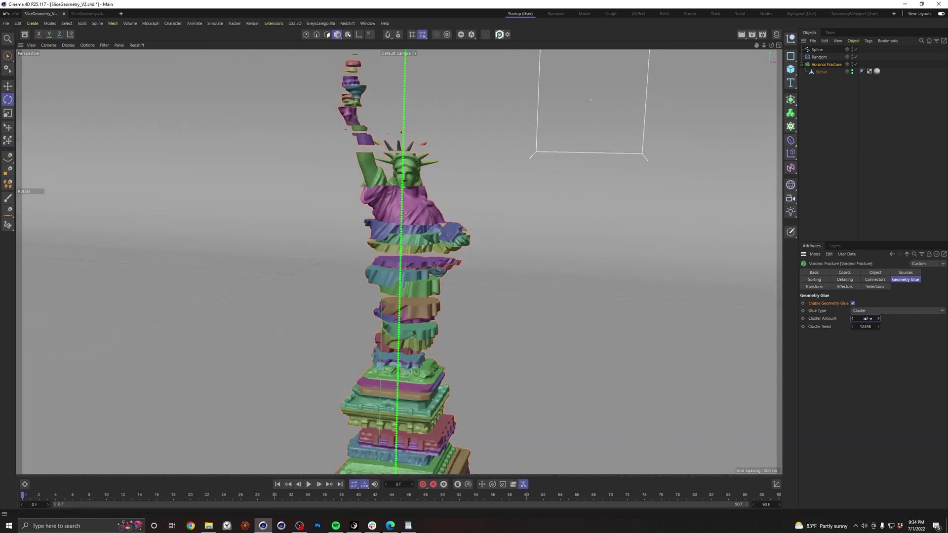
{"action": "scroll", "coordinate": [438, 314], "scroll_direction": "up", "scroll_amount": 5}
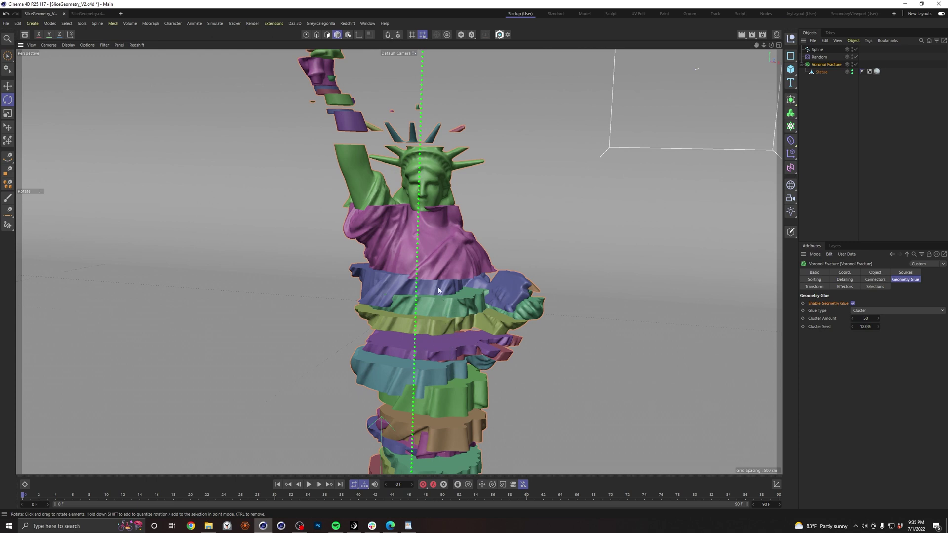
Step the Cluster Seed up to 12351 for a new band arrangement
{"action": "left_click", "coordinate": [878, 327]}
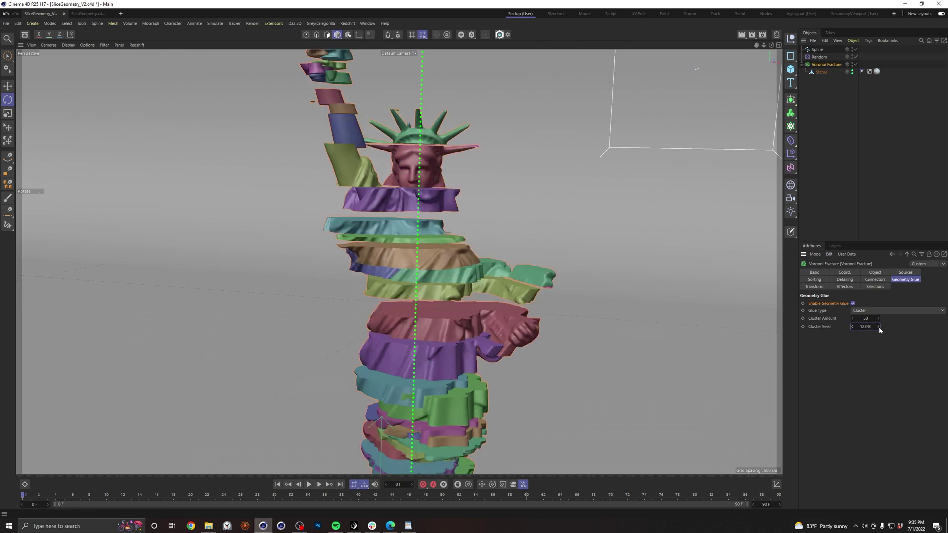
{"action": "left_click", "coordinate": [878, 327]}
{"action": "left_click", "coordinate": [878, 327]}
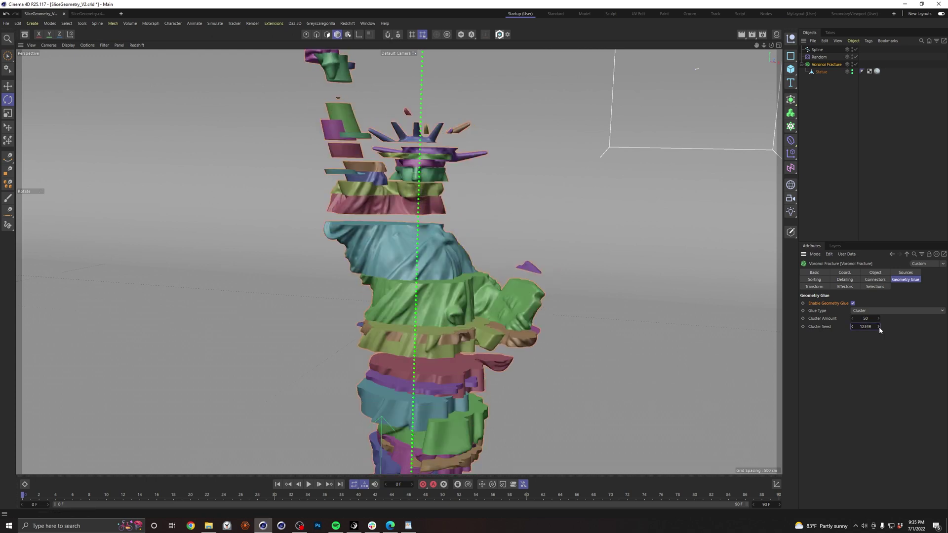
{"action": "left_click", "coordinate": [878, 327]}
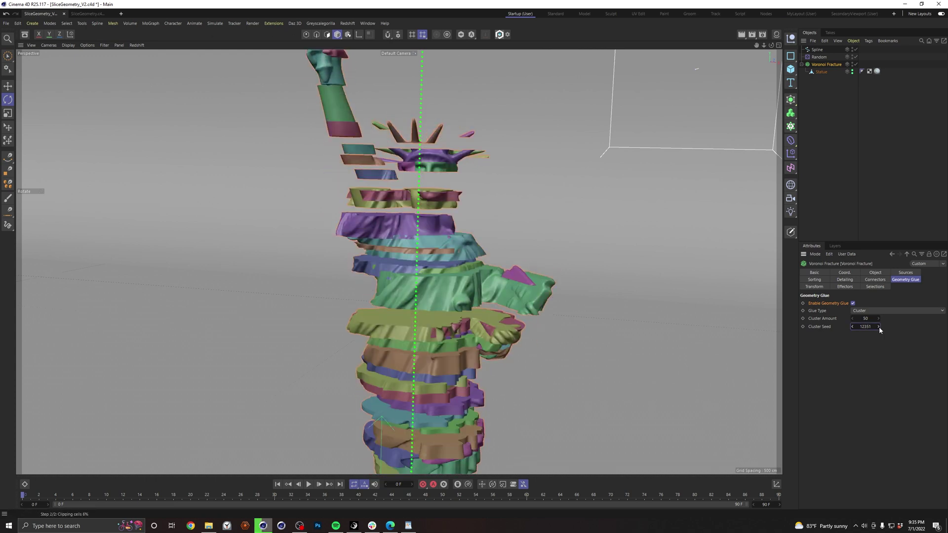
{"action": "left_click", "coordinate": [879, 326]}
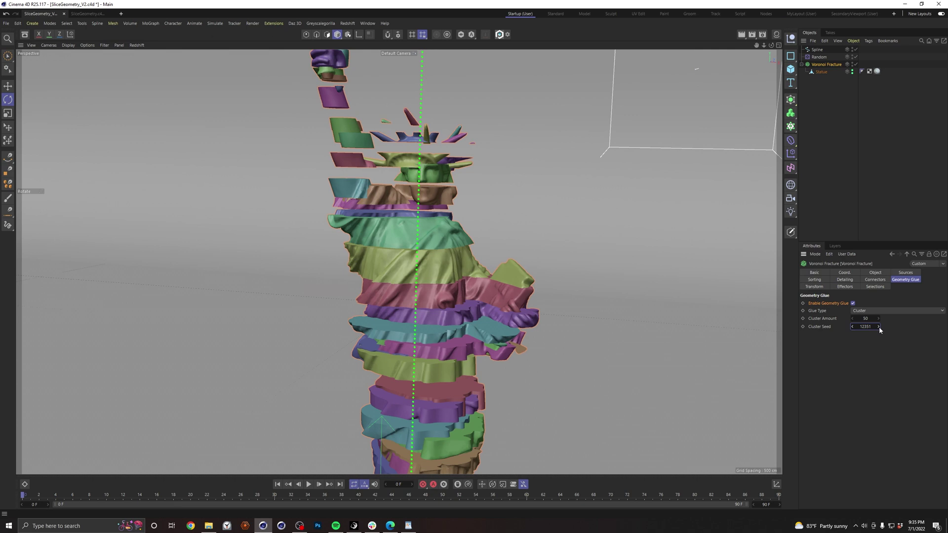
Set the Random effector's P.Y offset to 0 cm so slices shift only sideways
{"action": "left_click", "coordinate": [819, 57]}
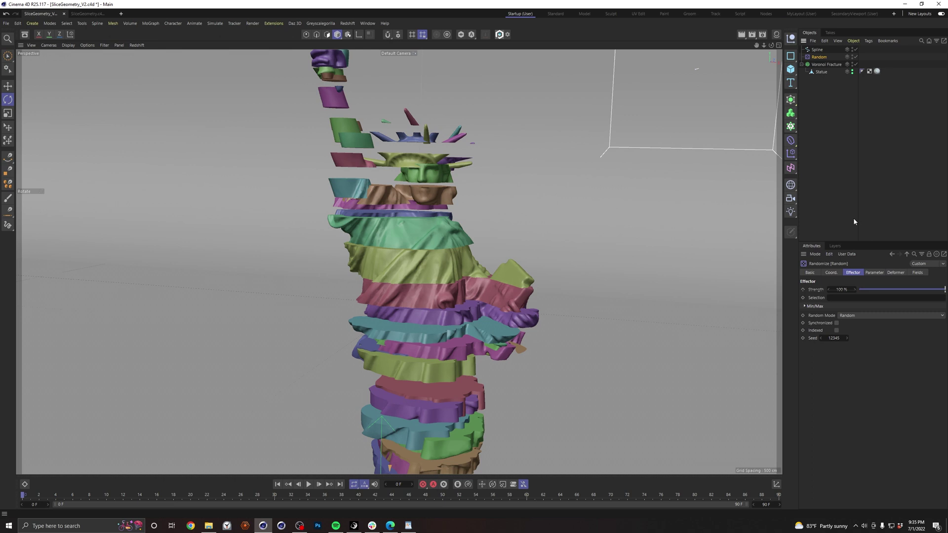
{"action": "left_click", "coordinate": [873, 273]}
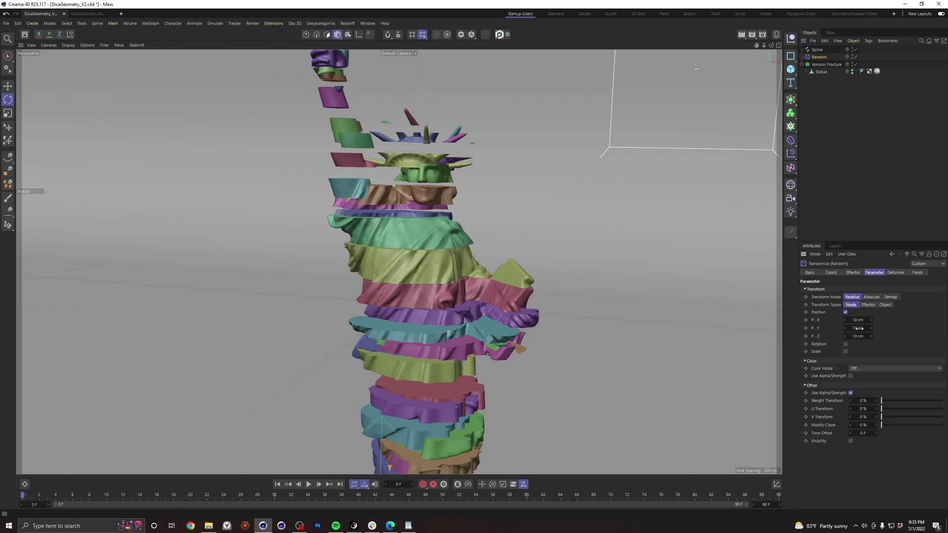
{"action": "left_click", "coordinate": [858, 328]}
{"action": "type", "text": "0"}
{"action": "key", "text": "Return"}
{"action": "mouse_move", "coordinate": [499, 303]}
{"action": "left_mouse_down", "text": "alt"}
{"action": "mouse_move", "coordinate": [469, 302]}
{"action": "mouse_move", "coordinate": [507, 328]}
{"action": "mouse_move", "coordinate": [471, 282]}
{"action": "mouse_move", "coordinate": [486, 293]}
{"action": "left_mouse_up", "text": "alt"}
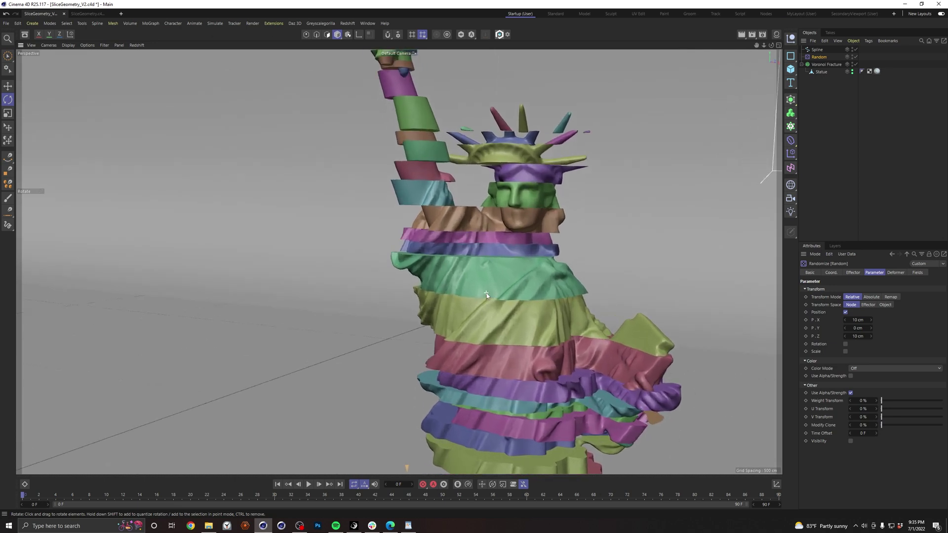
{"action": "scroll", "coordinate": [517, 282], "scroll_direction": "down", "scroll_amount": 1}
Show the Material Manager and launch Redshift RenderView to preview the D Marble 02 statue
{"action": "left_click", "coordinate": [776, 34]}
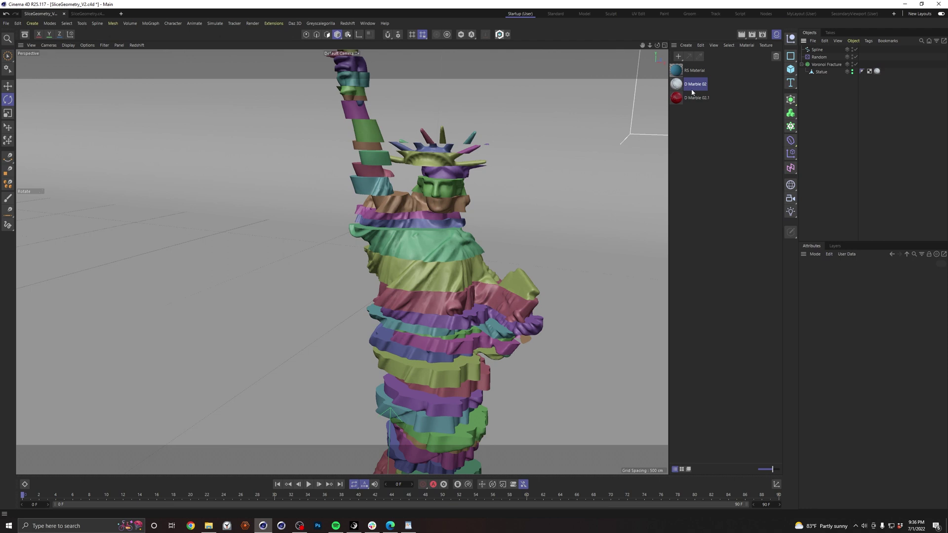
{"action": "left_click", "coordinate": [321, 23]}
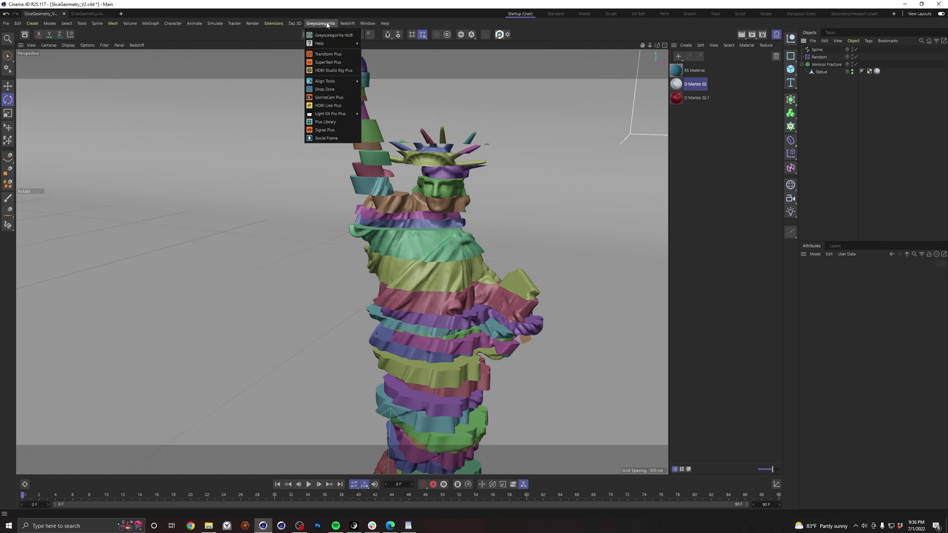
{"action": "left_click", "coordinate": [328, 24]}
{"action": "left_click", "coordinate": [347, 23]}
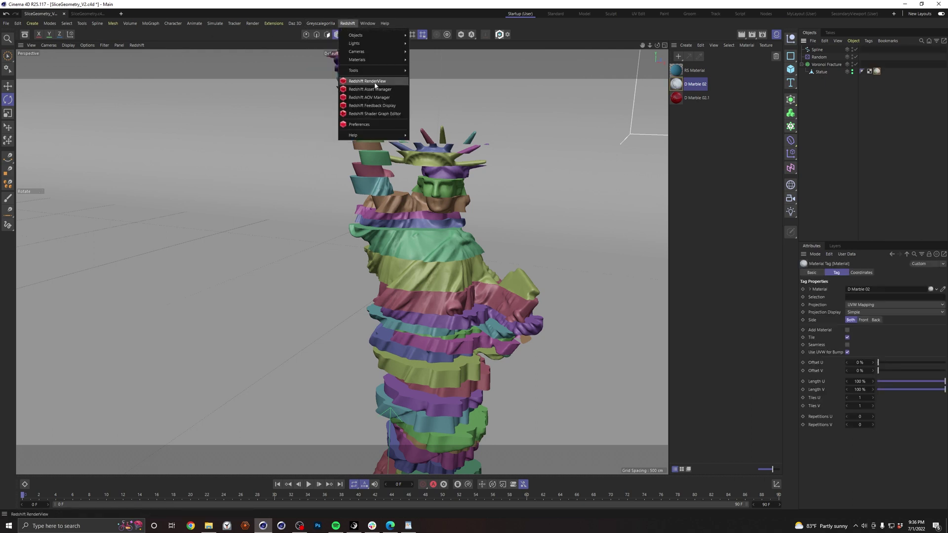
{"action": "left_click", "coordinate": [375, 81]}
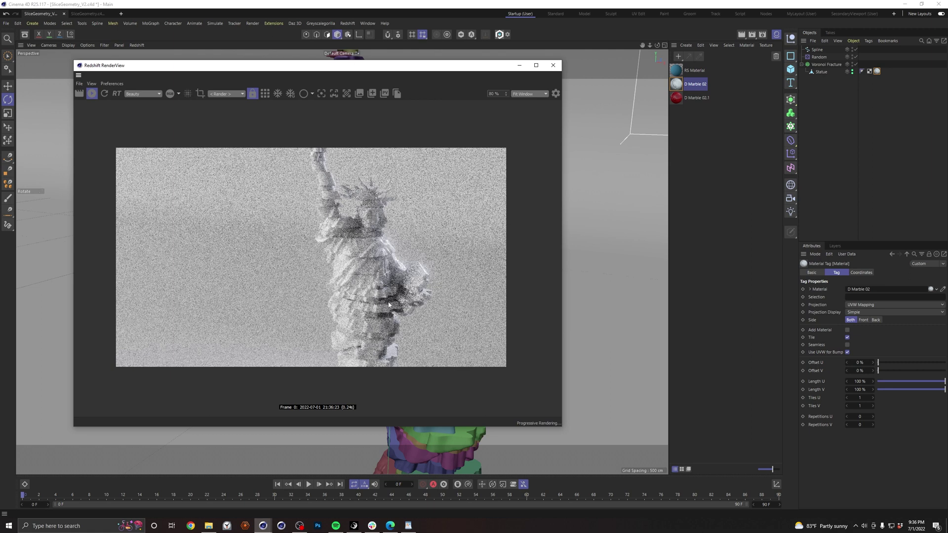
Move the material tag onto Voronoi Fracture and apply D Marble 02.1 to its Inside Faces selection
{"action": "left_click", "coordinate": [823, 65]}
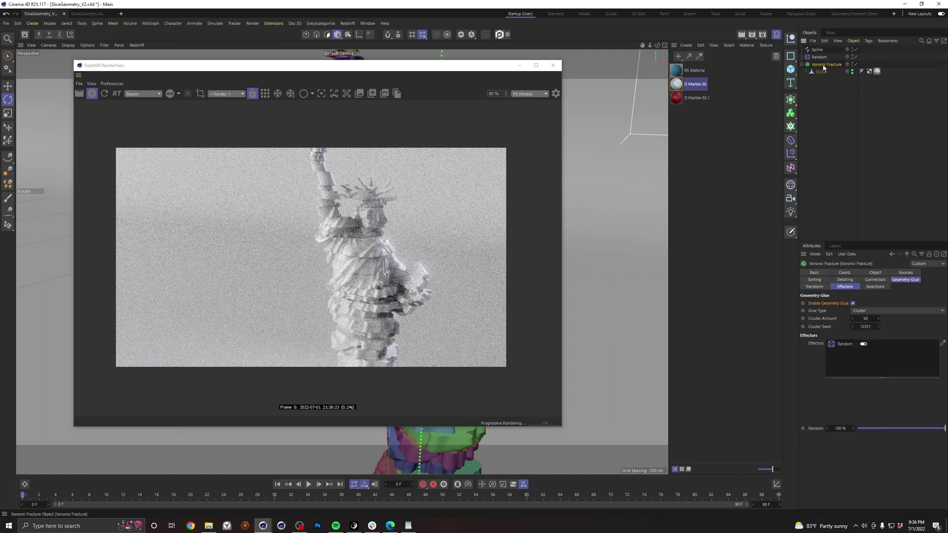
{"action": "left_click", "coordinate": [875, 287]}
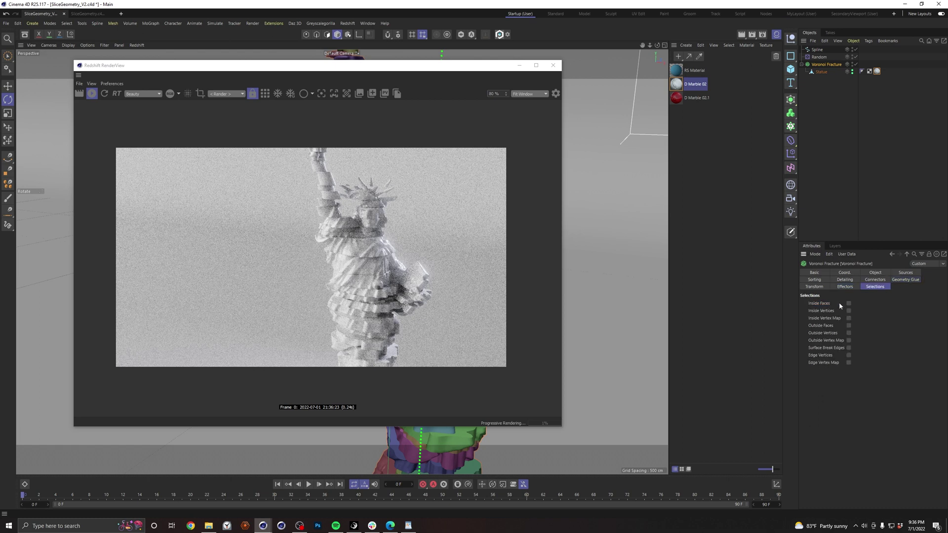
{"action": "left_click", "coordinate": [862, 66]}
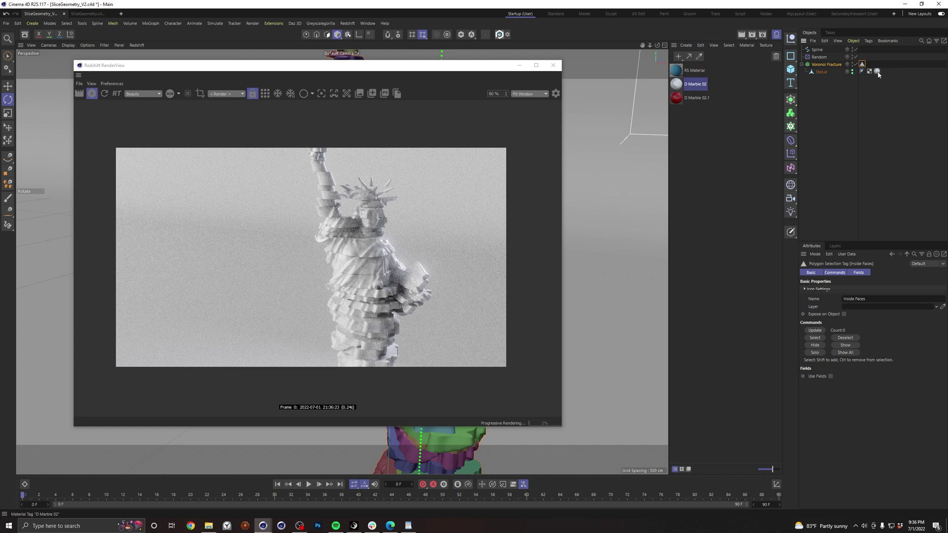
{"action": "left_click_drag", "start_coordinate": [878, 73], "coordinate": [869, 64]}
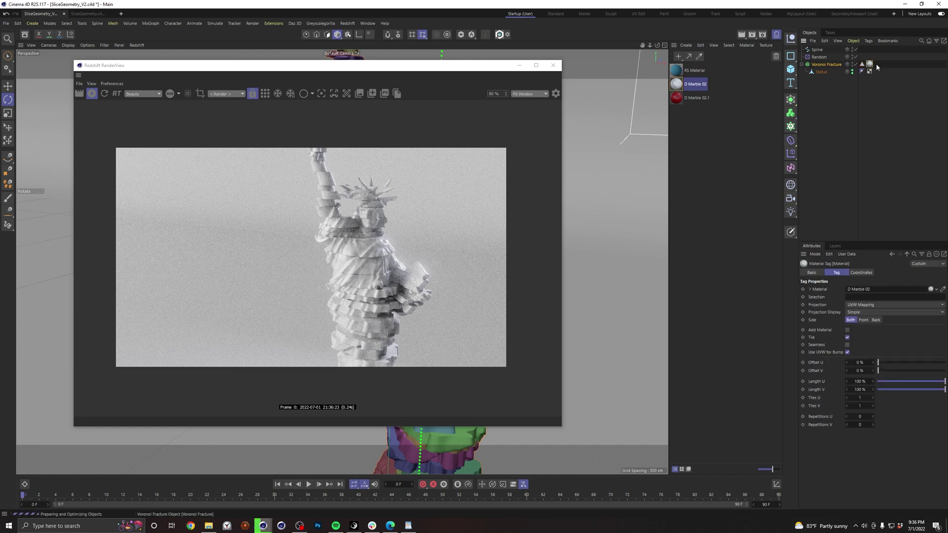
{"action": "left_click", "coordinate": [679, 98]}
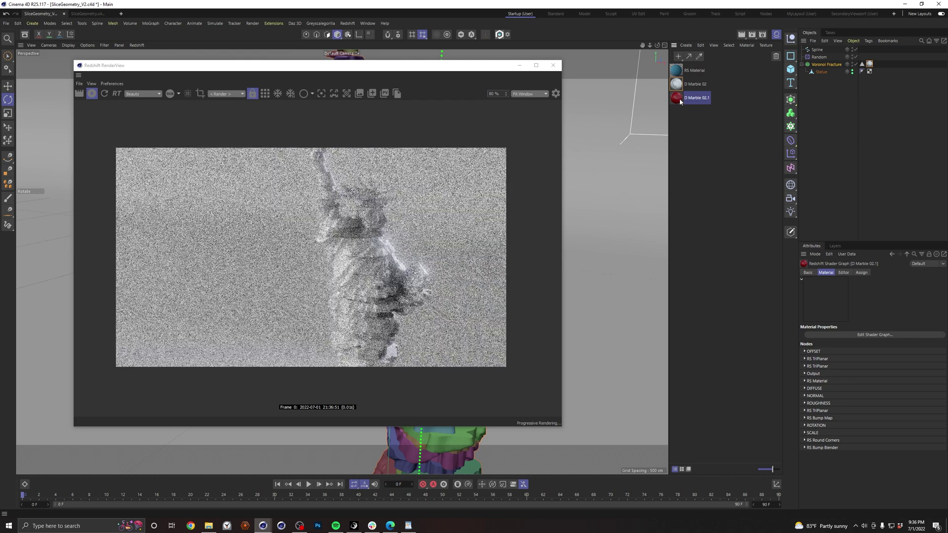
{"action": "left_click_drag", "start_coordinate": [677, 99], "coordinate": [868, 298]}
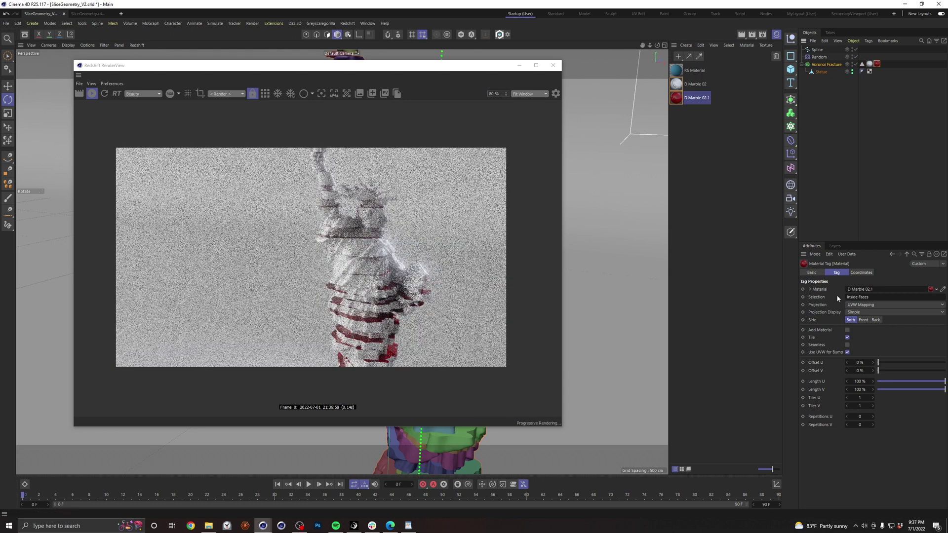
Check the red inside faces in the render preview, zooming and orbiting around the statue
{"action": "left_click_drag", "start_coordinate": [494, 65], "coordinate": [429, 32]}
{"action": "scroll", "coordinate": [588, 304], "scroll_direction": "up", "scroll_amount": 5}
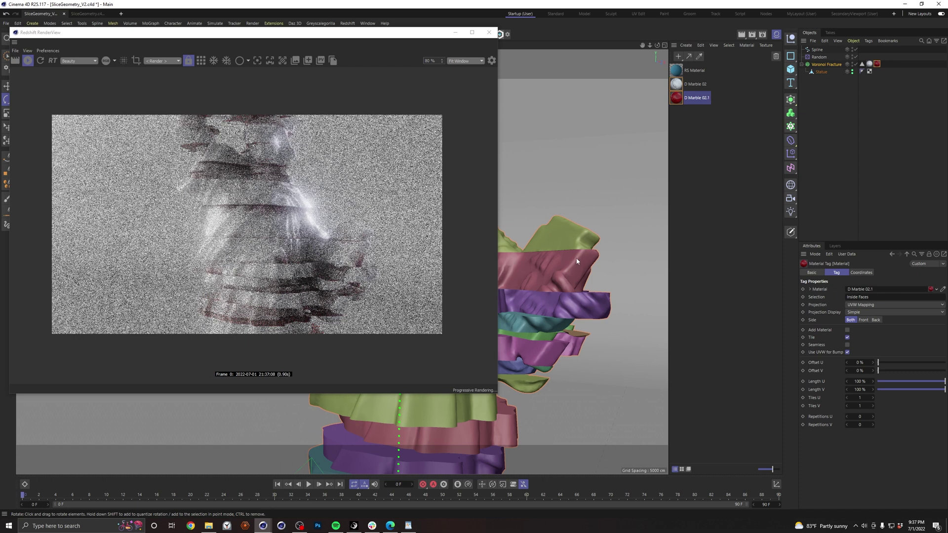
{"action": "scroll", "coordinate": [574, 294], "scroll_direction": "up", "scroll_amount": 4}
{"action": "left_click_drag", "start_coordinate": [574, 294], "coordinate": [529, 350], "text": "alt"}
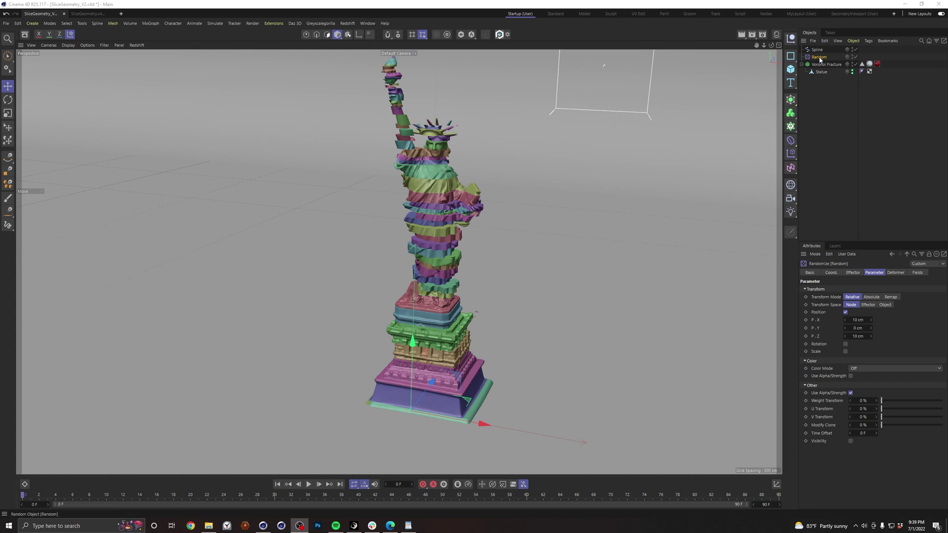
Add a Spherical Field to the Random effector, size it about 174 cm and center it on the statue's chest
{"action": "left_click", "coordinate": [917, 272]}
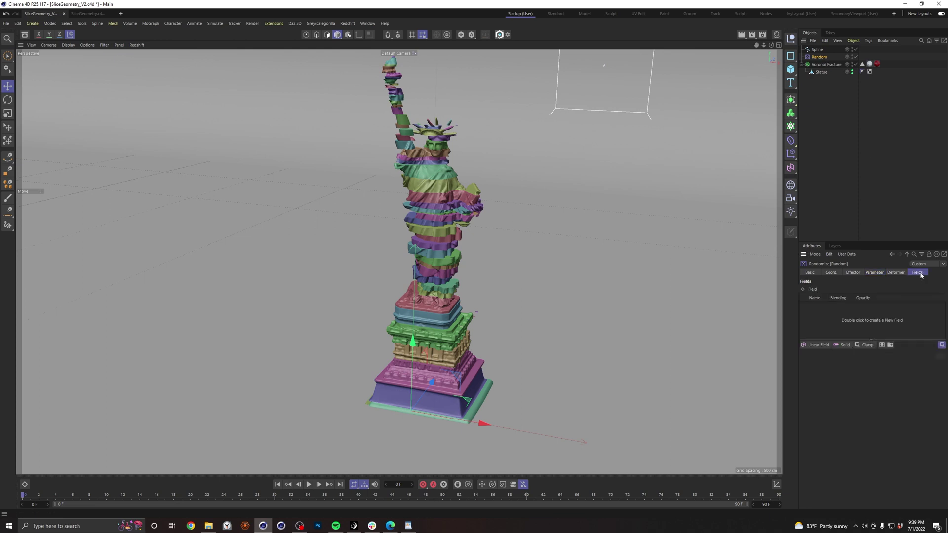
{"action": "left_click", "coordinate": [823, 345]}
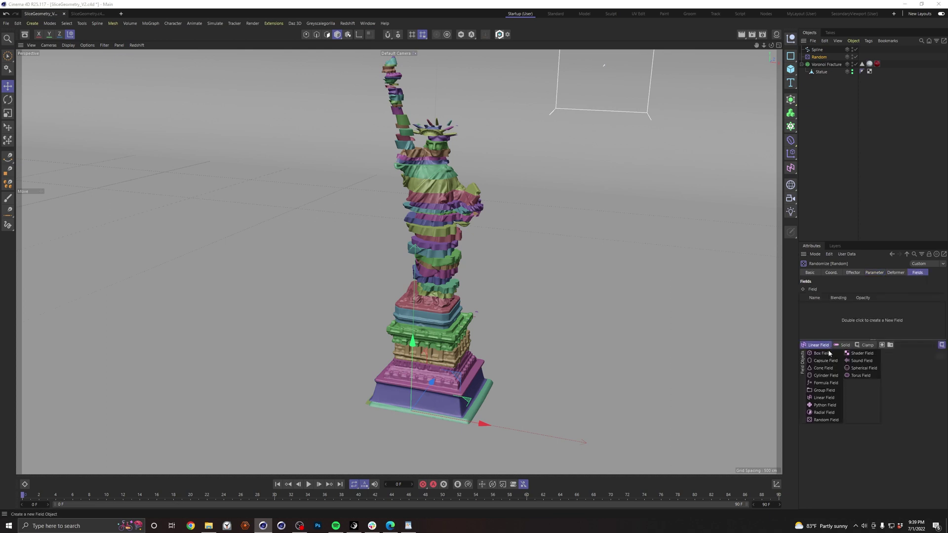
{"action": "left_click", "coordinate": [863, 368]}
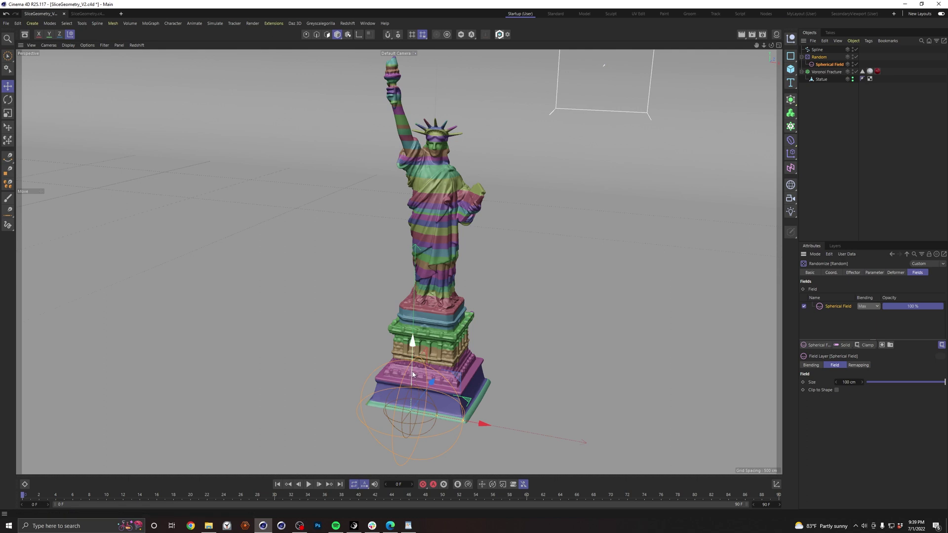
{"action": "left_click_drag", "start_coordinate": [413, 350], "coordinate": [413, 211]}
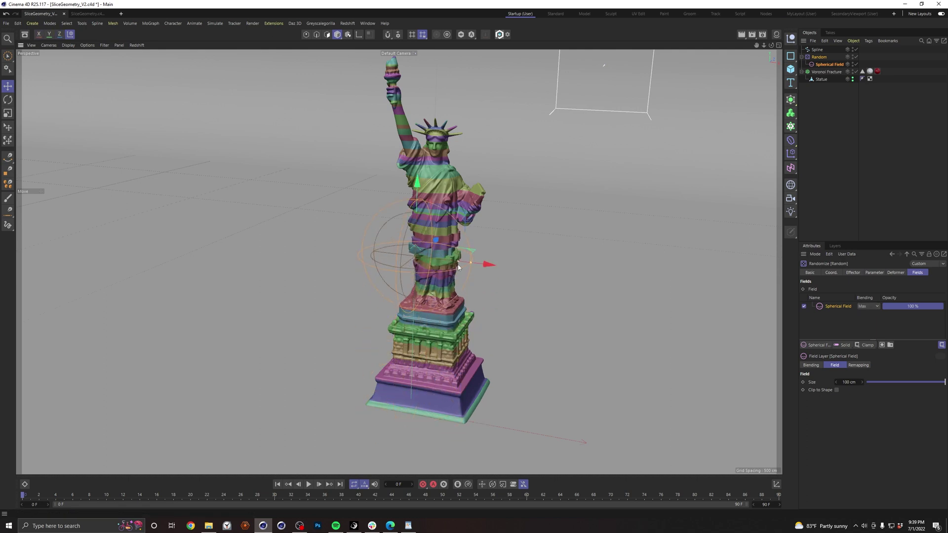
{"action": "left_click_drag", "start_coordinate": [468, 267], "coordinate": [486, 264]}
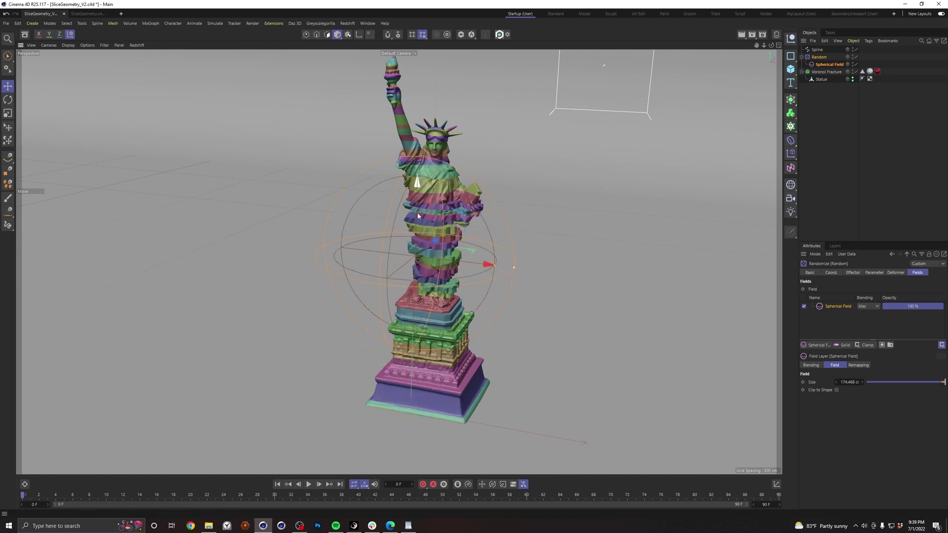
{"action": "left_click_drag", "start_coordinate": [416, 213], "coordinate": [428, 175]}
{"action": "left_click_drag", "start_coordinate": [486, 207], "coordinate": [456, 199]}
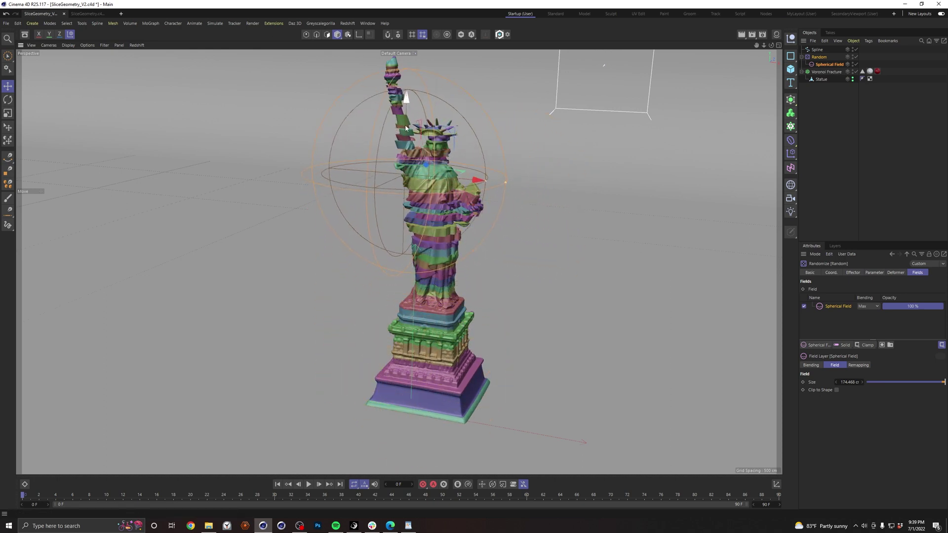
{"action": "left_click", "coordinate": [846, 144]}
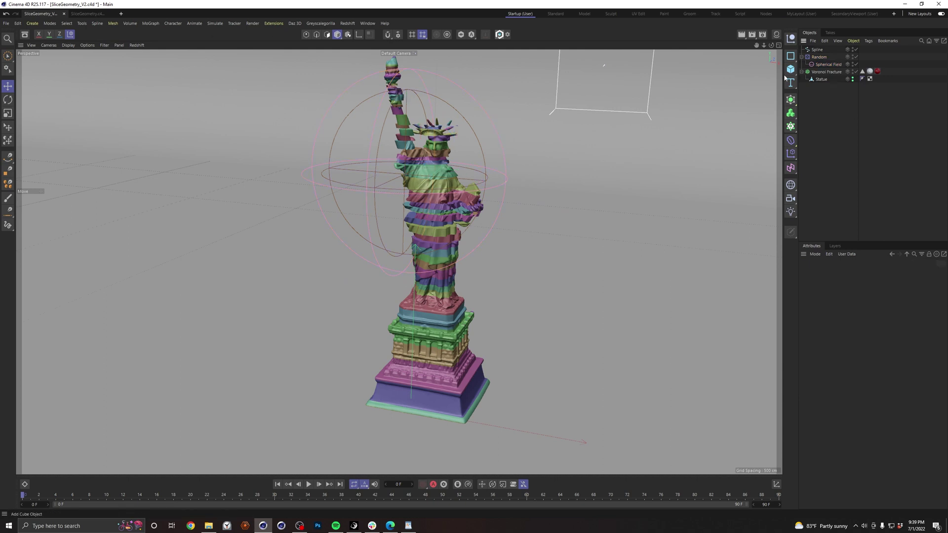
Create a Plain effector and add it to the Voronoi Fracture's Effectors list
{"action": "left_click", "coordinate": [790, 153]}
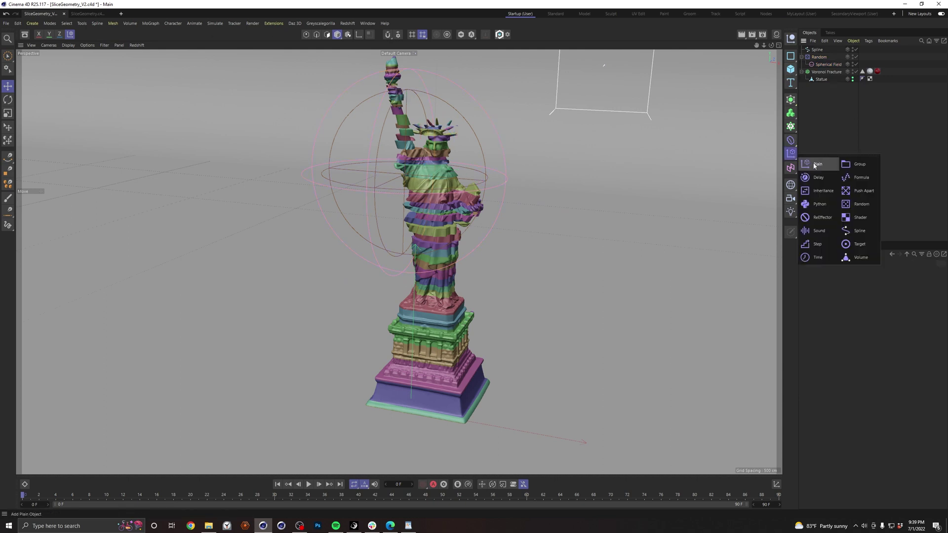
{"action": "left_click", "coordinate": [809, 161]}
{"action": "left_click", "coordinate": [826, 79]}
{"action": "left_click", "coordinate": [844, 286]}
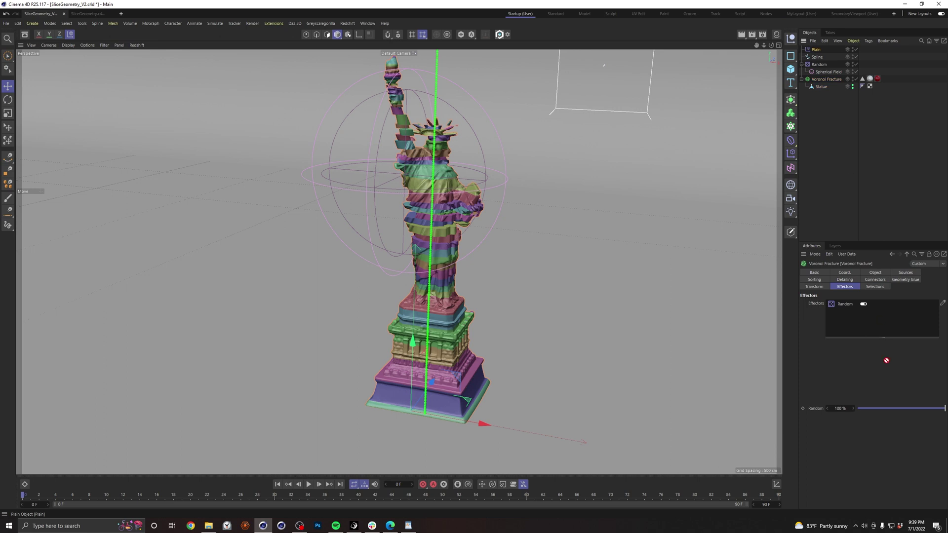
{"action": "left_click_drag", "start_coordinate": [815, 50], "coordinate": [858, 319]}
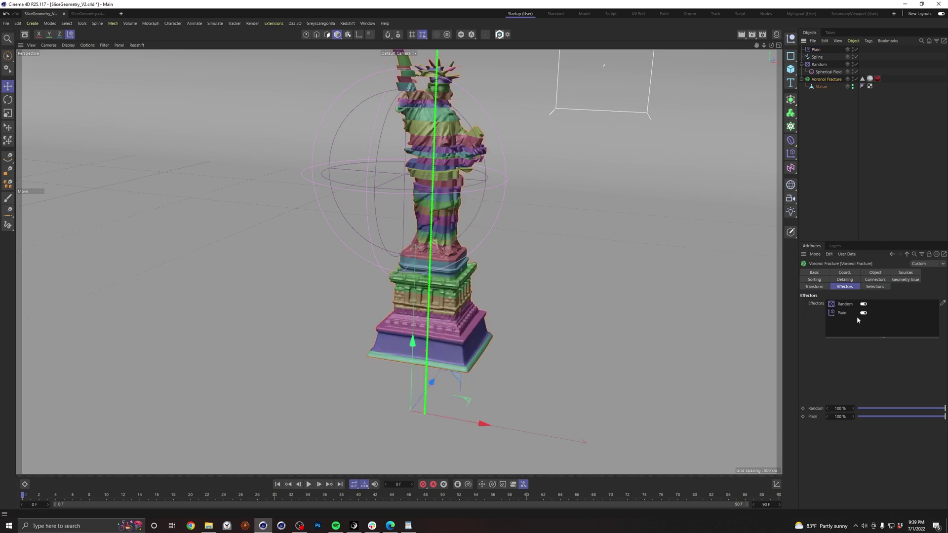
Add a Linear Field to the Plain effector's Fields
{"action": "left_click", "coordinate": [816, 49]}
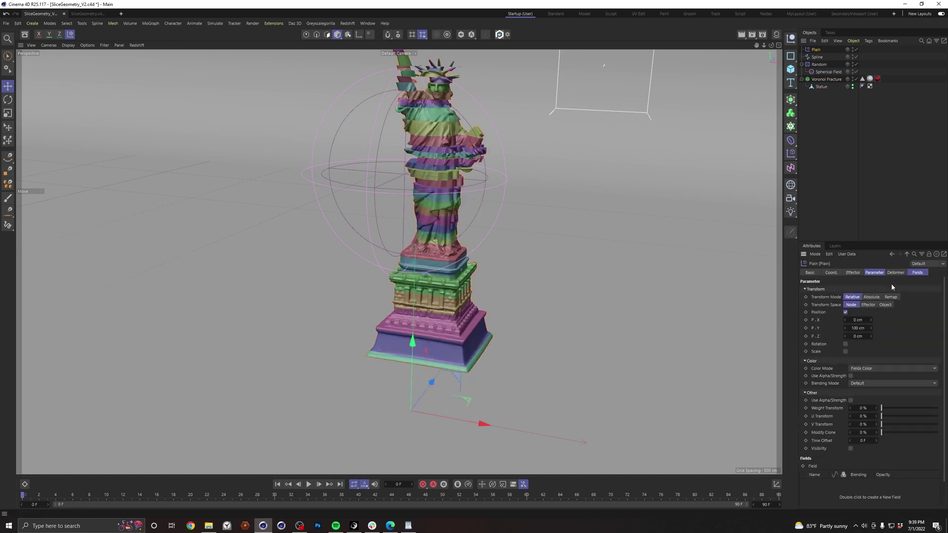
{"action": "left_click", "coordinate": [924, 273]}
{"action": "left_click", "coordinate": [817, 344]}
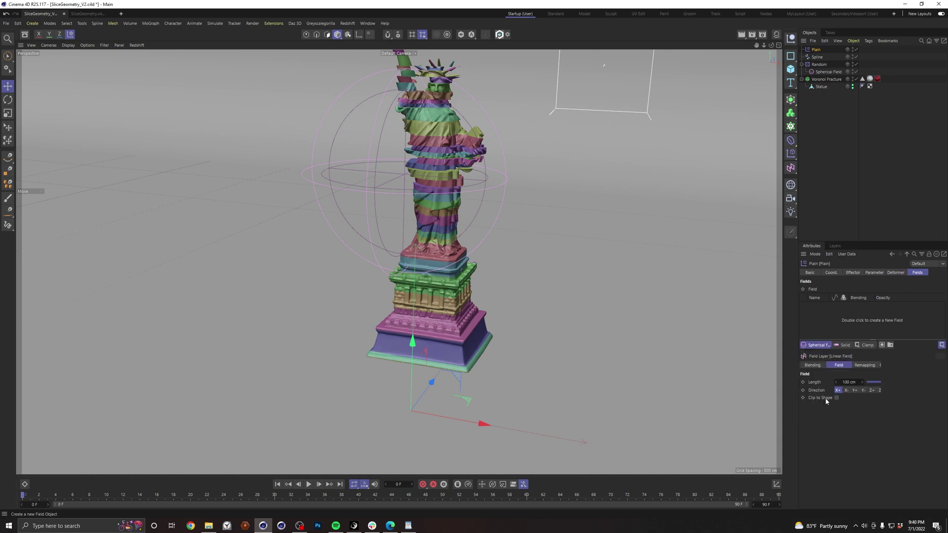
{"action": "left_click", "coordinate": [824, 394]}
Rotate the Linear Field -90° to point along the statue, then tilt it about 8 degrees
{"action": "key", "text": "r"}
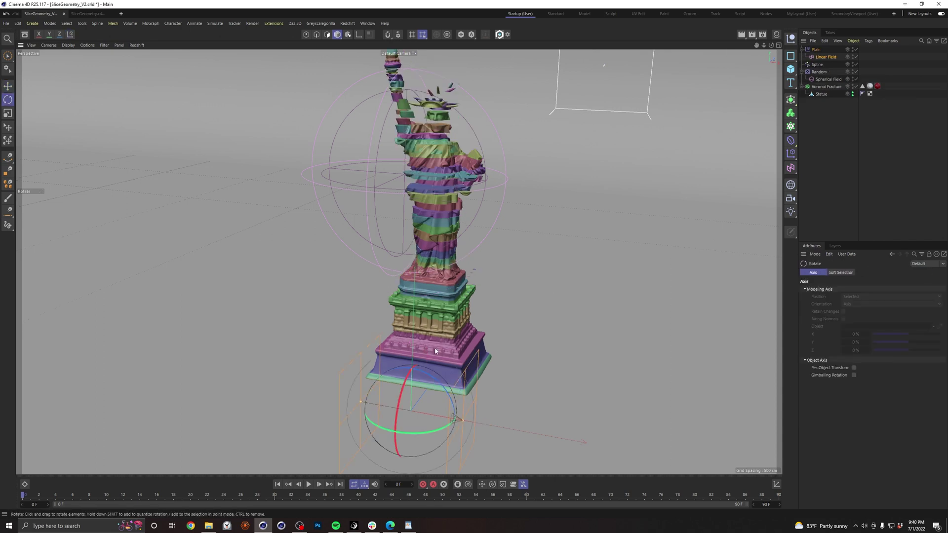
{"action": "left_click_drag", "start_coordinate": [445, 399], "coordinate": [425, 210]}
{"action": "key", "text": "e"}
{"action": "middle_click_drag", "start_coordinate": [426, 209], "coordinate": [449, 217], "text": "alt"}
{"action": "key", "text": "r"}
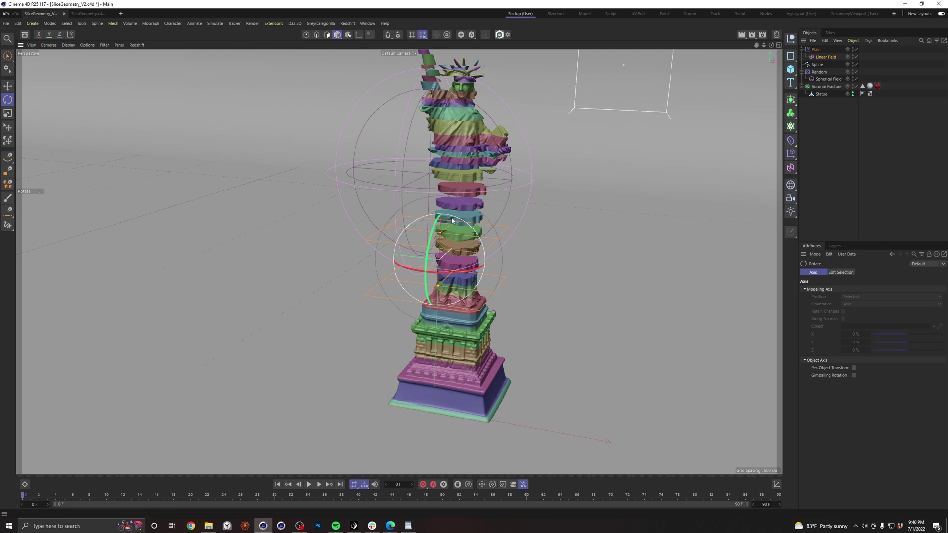
{"action": "left_click_drag", "start_coordinate": [455, 223], "coordinate": [469, 244]}
{"action": "key", "text": "e"}
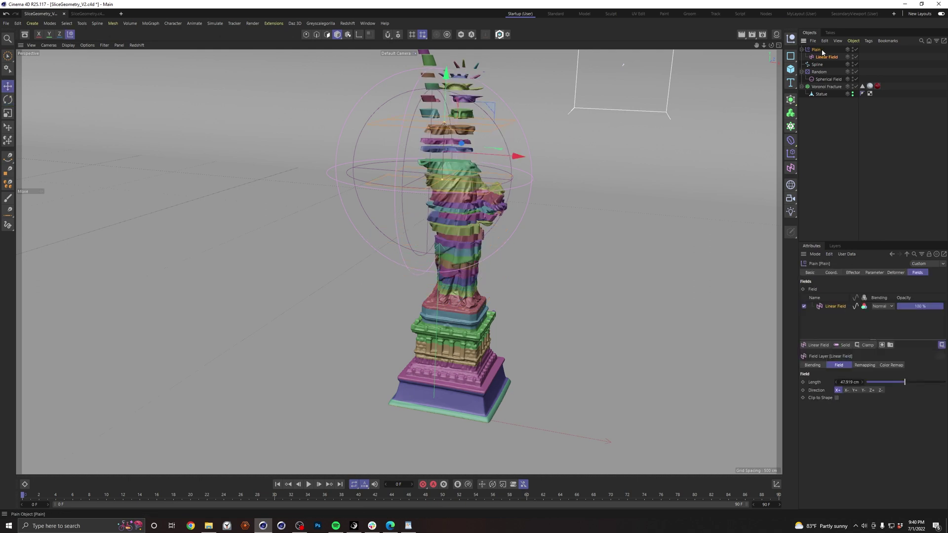
Enable Plain's Scale with Uniform and Absolute Scale, and set the scale to 0
{"action": "left_click", "coordinate": [874, 274]}
{"action": "left_click", "coordinate": [845, 352]}
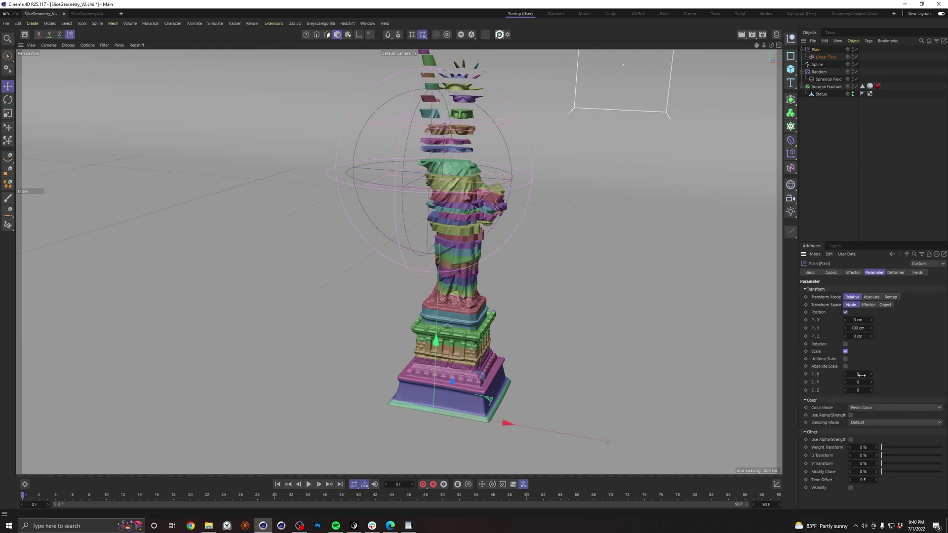
{"action": "left_click", "coordinate": [845, 366]}
{"action": "left_click", "coordinate": [846, 358]}
{"action": "left_click", "coordinate": [858, 374]}
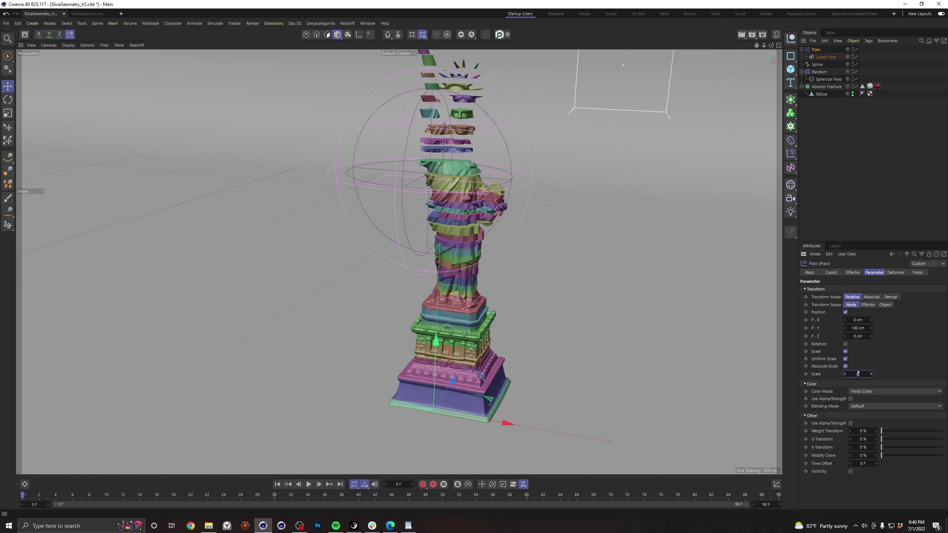
{"action": "key", "text": "Return"}
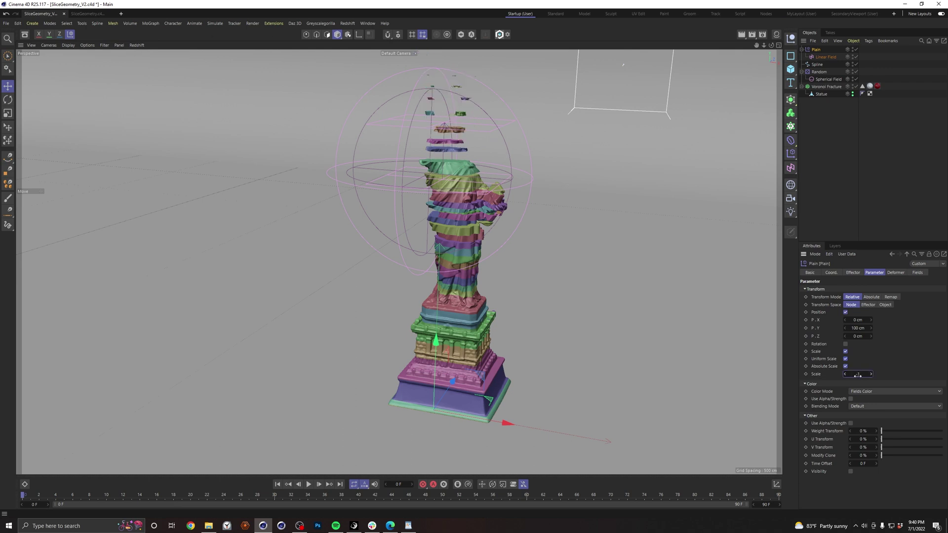
Move the Linear Field up so it sits near the statue's head
{"action": "left_click", "coordinate": [489, 121]}
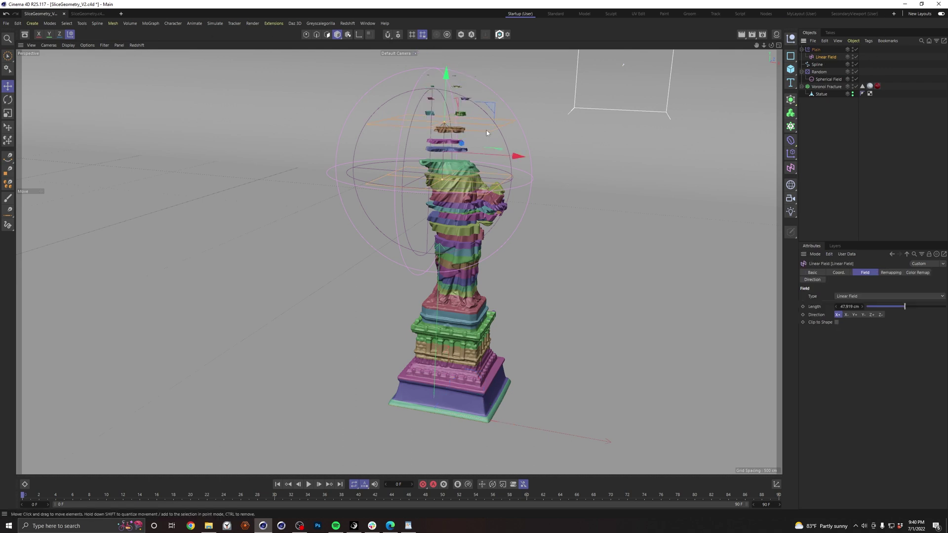
{"action": "mouse_move", "coordinate": [448, 89]}
{"action": "left_mouse_down"}
{"action": "mouse_move", "coordinate": [436, 337]}
{"action": "mouse_move", "coordinate": [459, 79]}
{"action": "left_mouse_up"}
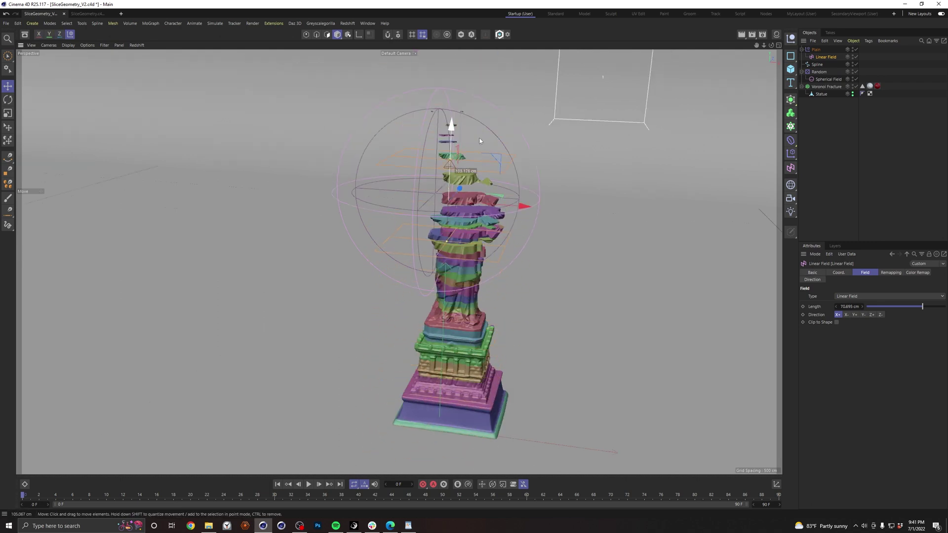
{"action": "left_click_drag", "start_coordinate": [479, 141], "coordinate": [511, 91]}
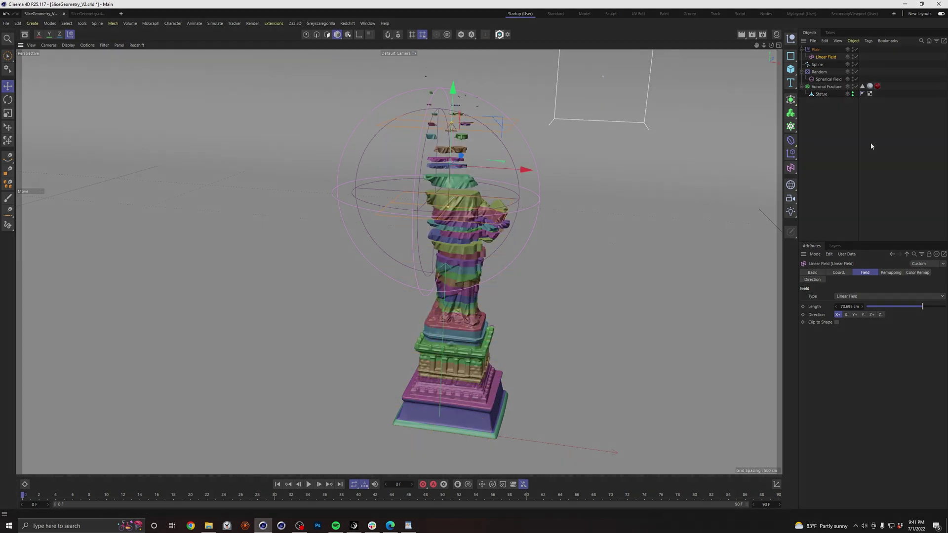